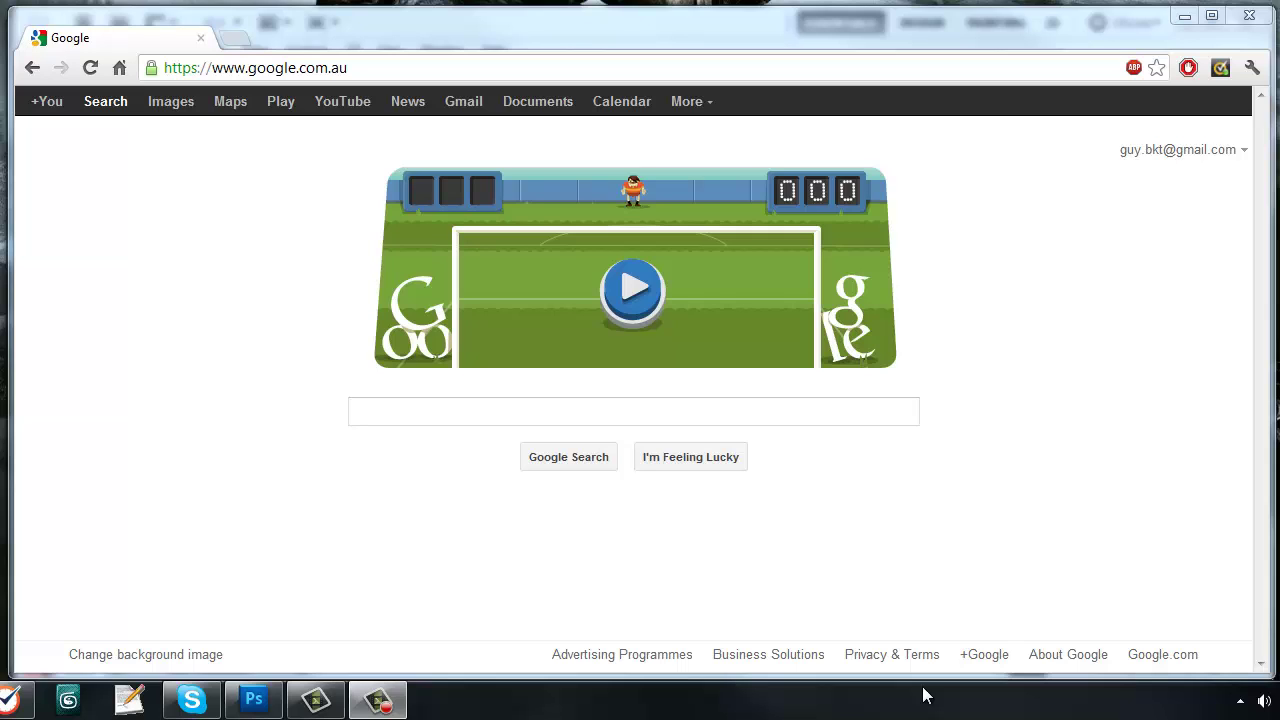
Step: Bring Chrome forward and go to mikescomputertips.com in the address bar
{"action": "left_click", "coordinate": [634, 575]}
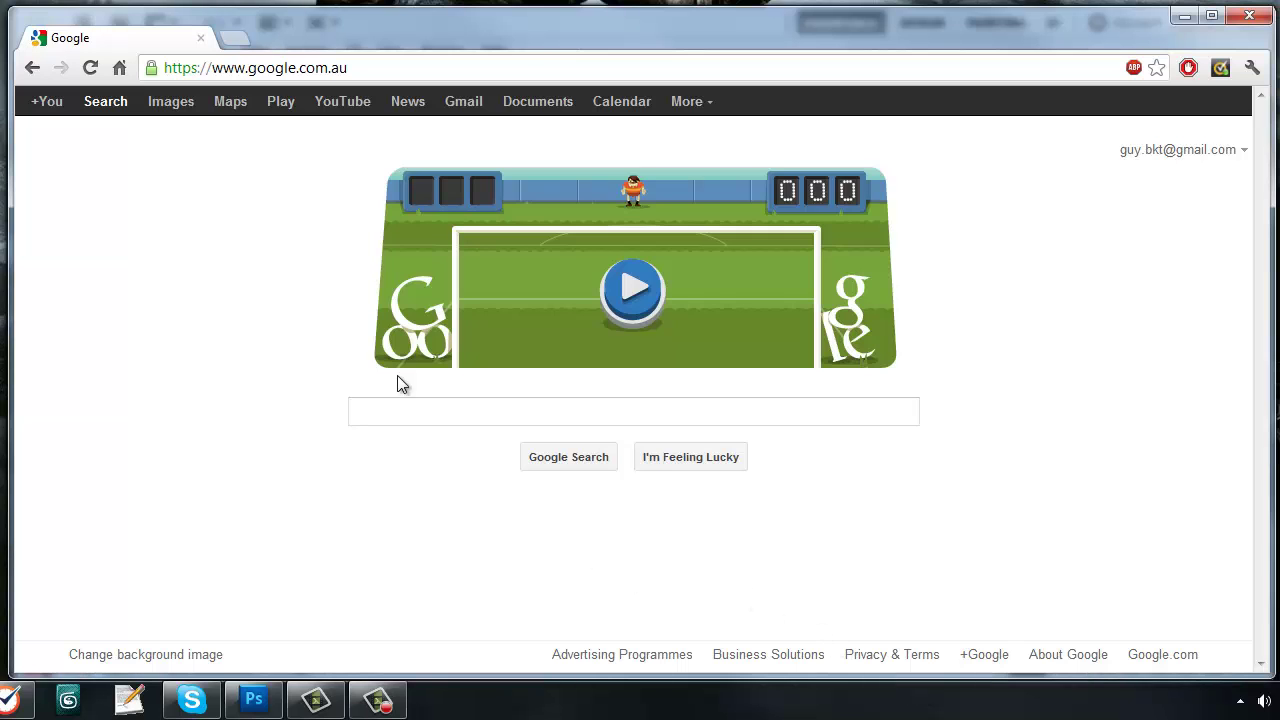
{"action": "left_click", "coordinate": [424, 67]}
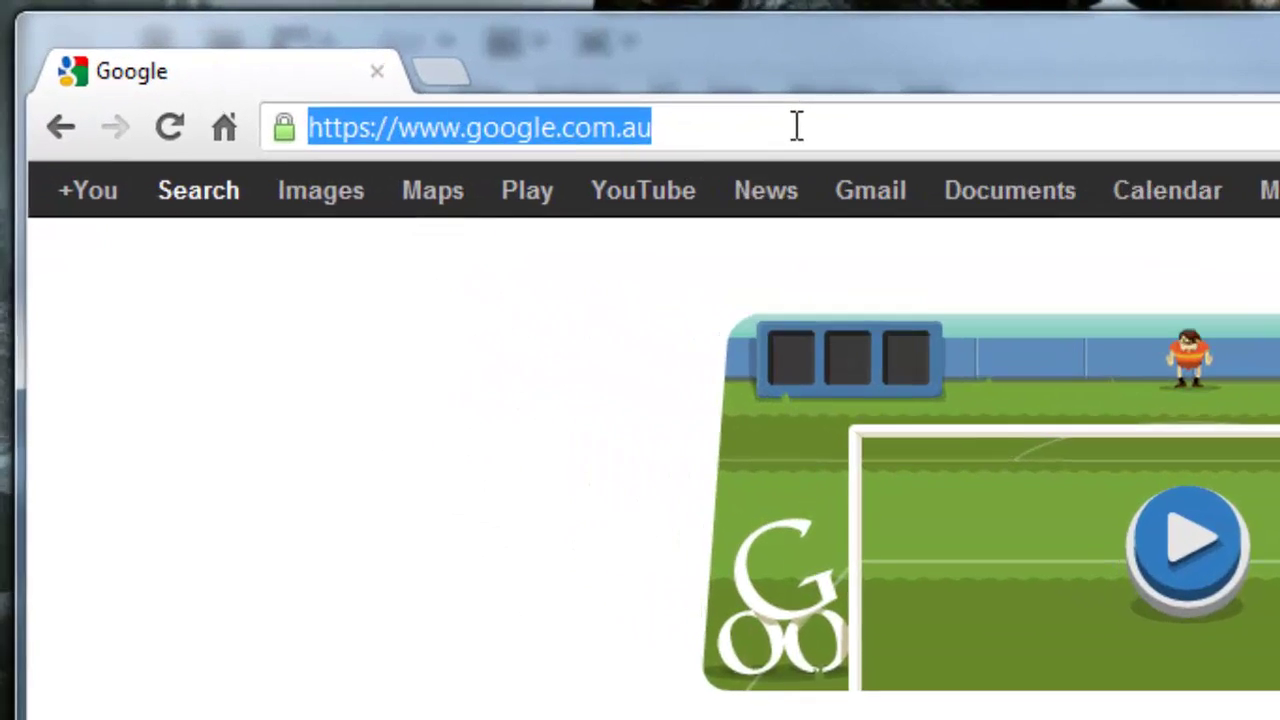
{"action": "type", "text": "mikes"}
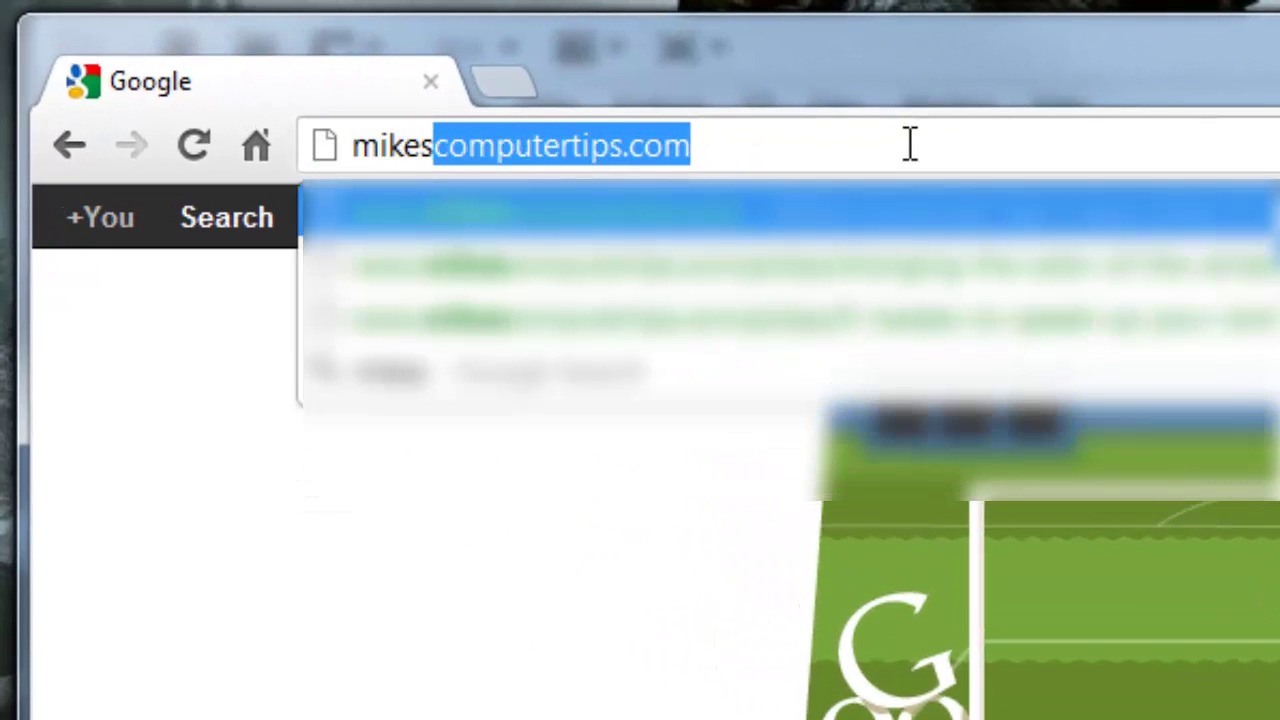
{"action": "type", "text": "computertips.com"}
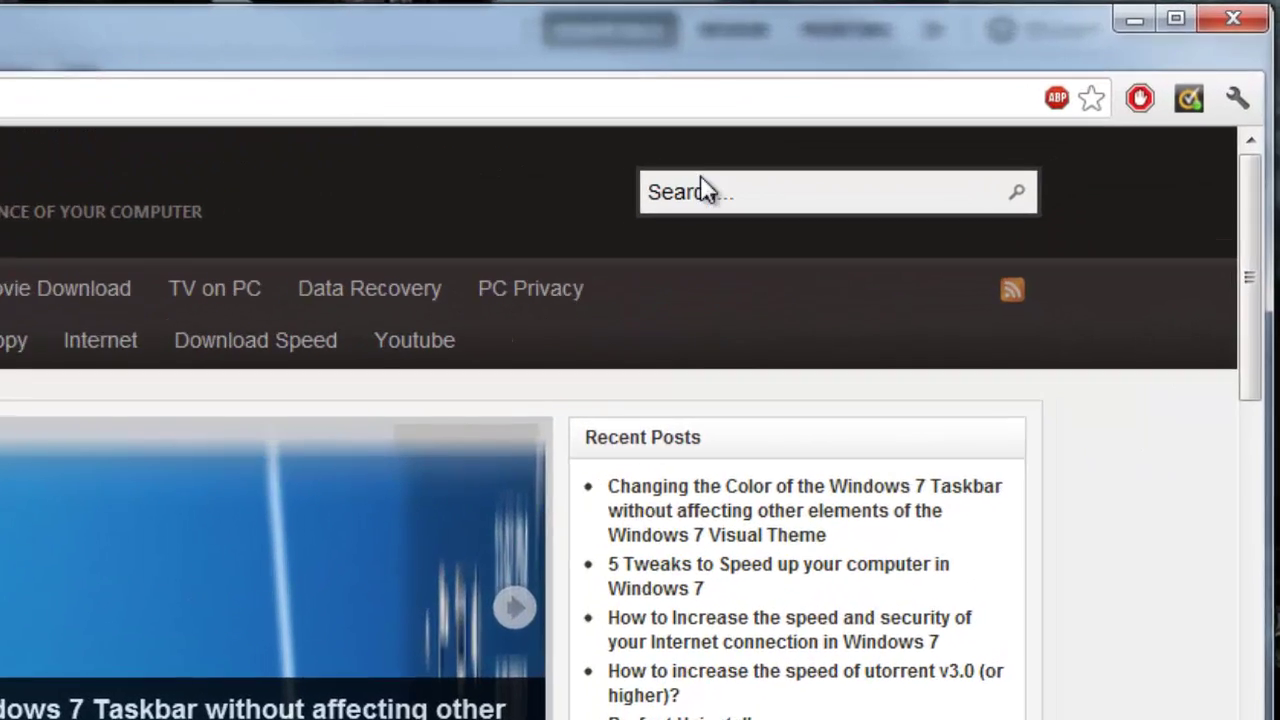
Step: Search the Mikes Computer Tips site for 'changing colour'
{"action": "left_click", "coordinate": [910, 128]}
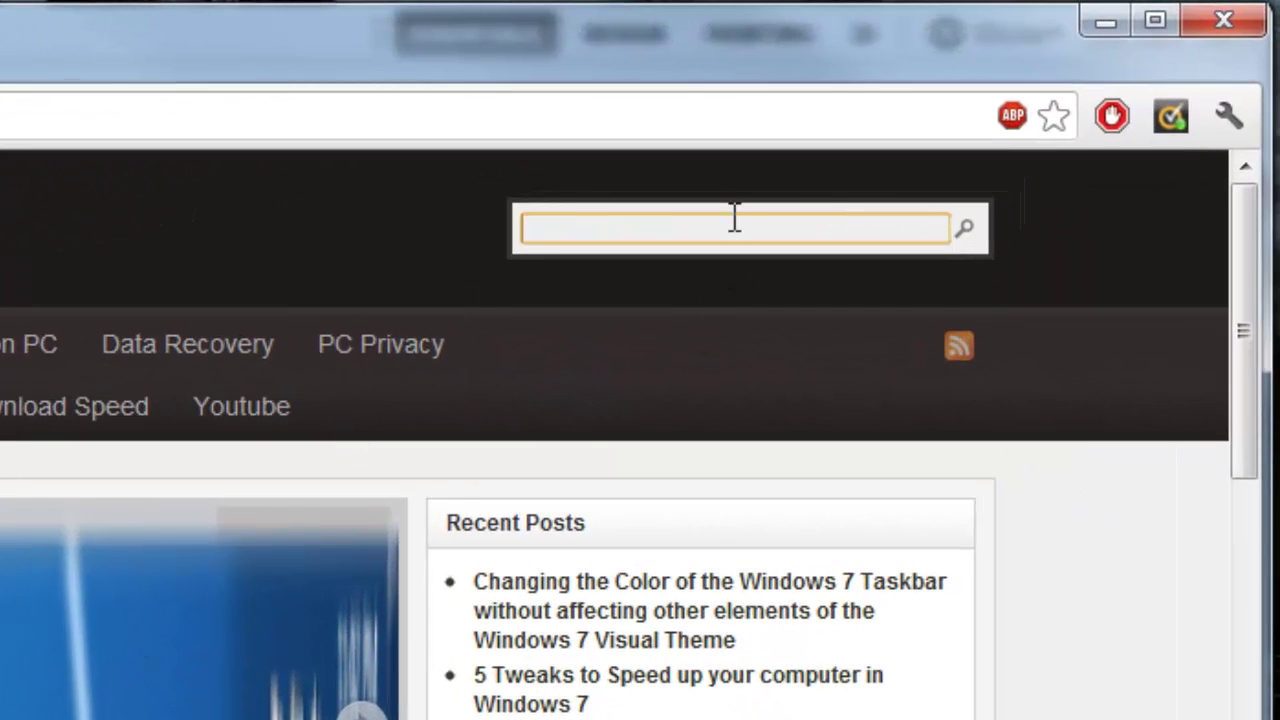
{"action": "type", "text": "changing colou"}
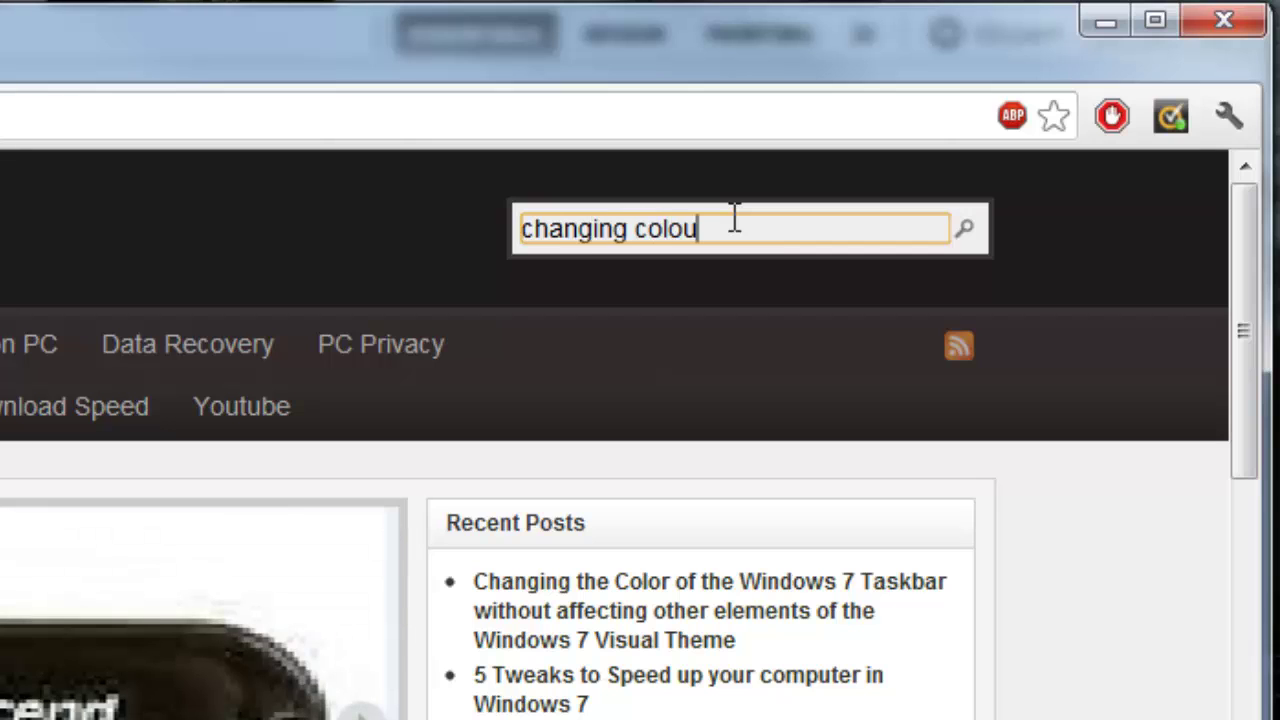
{"action": "key", "text": "BackSpace"}
{"action": "type", "text": "r"}
{"action": "key", "text": "Return"}
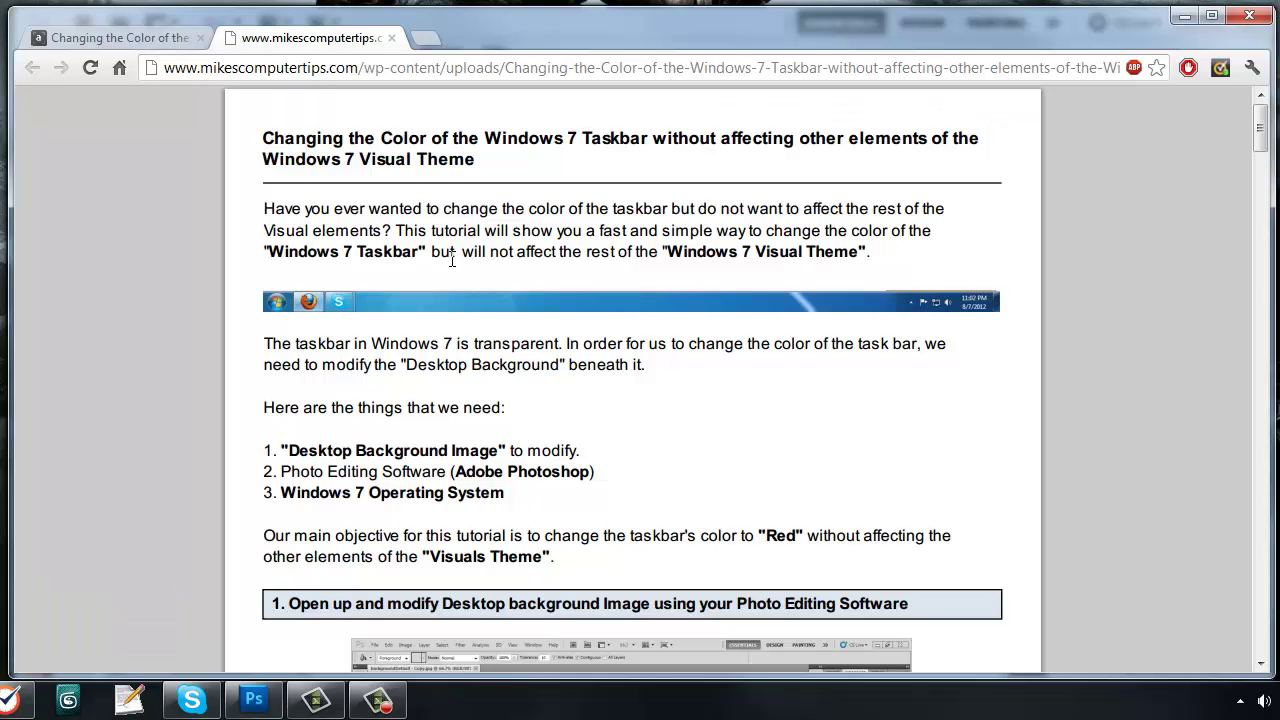
Step: Scroll the PDF tutorial down to step 1 with the Skyrim wallpaper screenshot
{"action": "scroll", "coordinate": [452, 261], "scroll_direction": "down", "scroll_amount": 1}
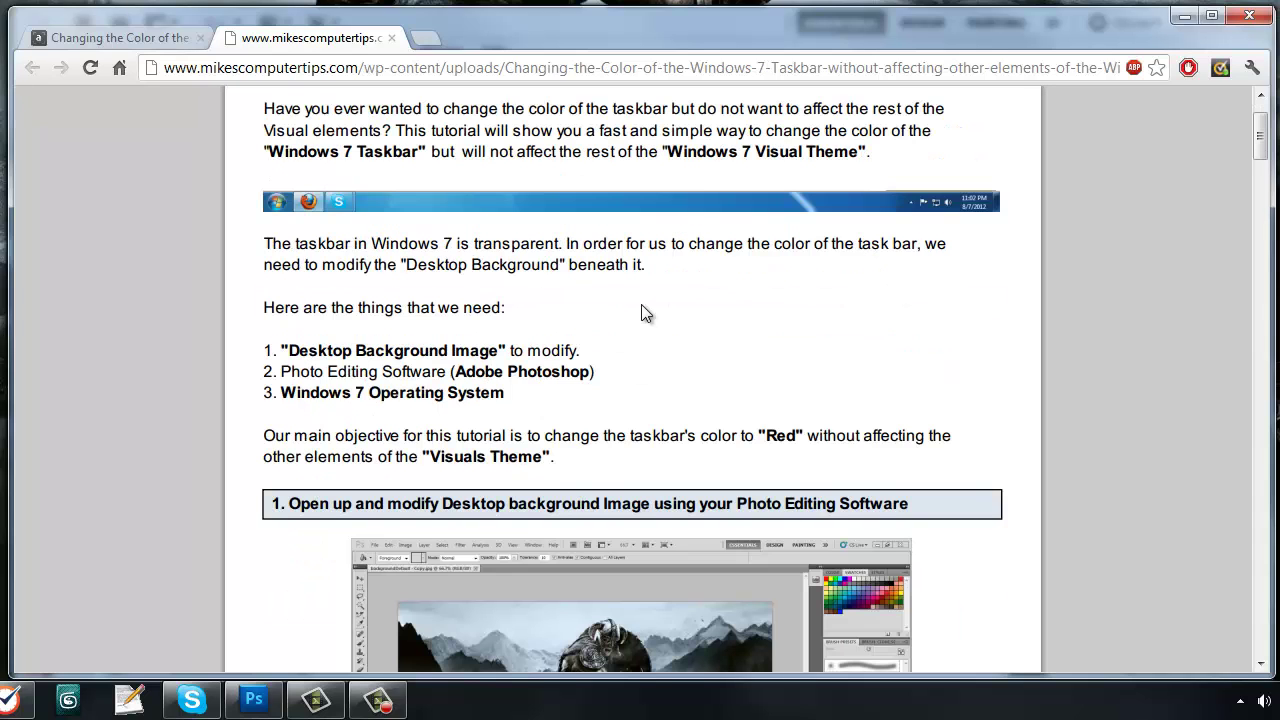
{"action": "scroll", "coordinate": [634, 297], "scroll_direction": "down", "scroll_amount": 1}
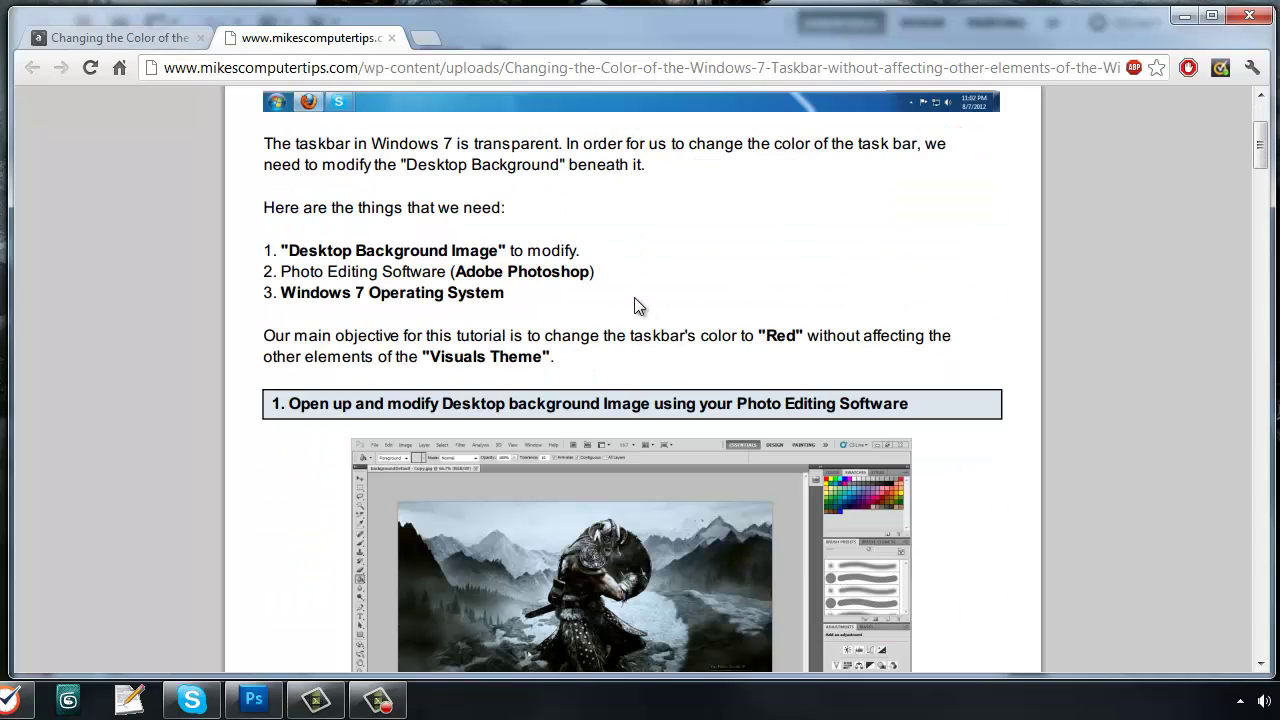
{"action": "scroll", "coordinate": [634, 297], "scroll_direction": "down", "scroll_amount": 1}
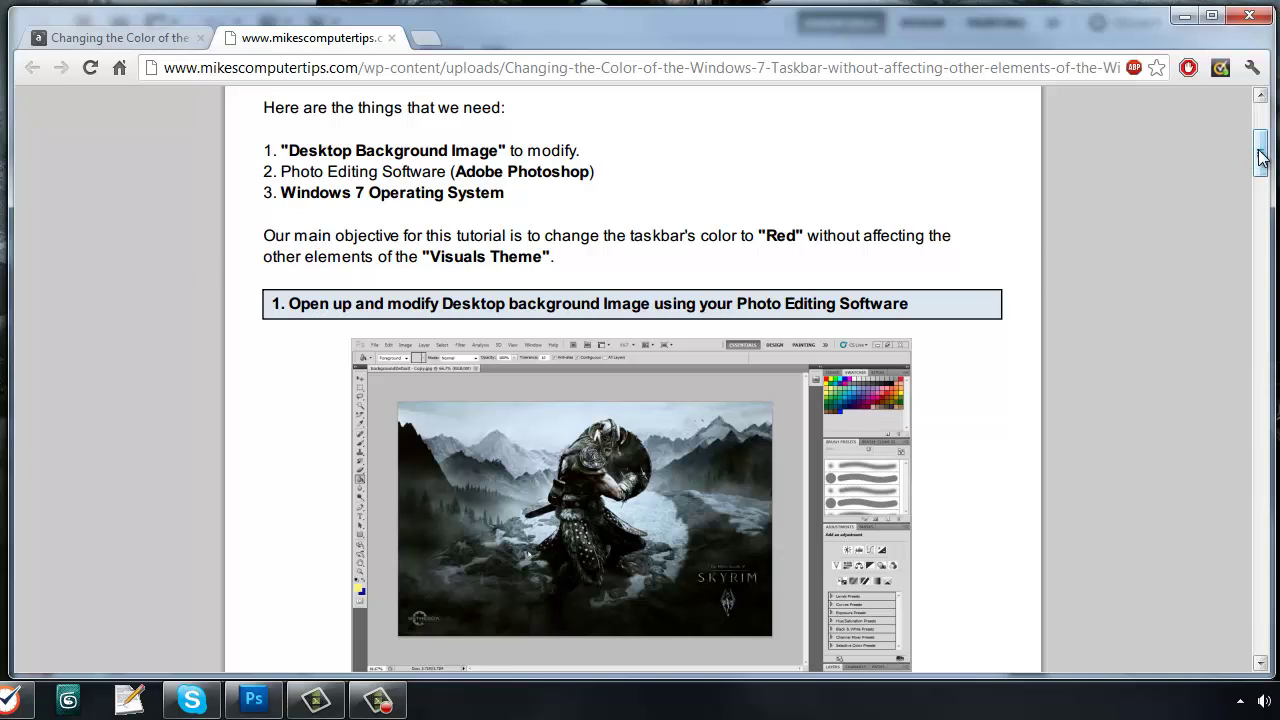
{"action": "left_click_drag", "start_coordinate": [1260, 158], "coordinate": [1260, 162]}
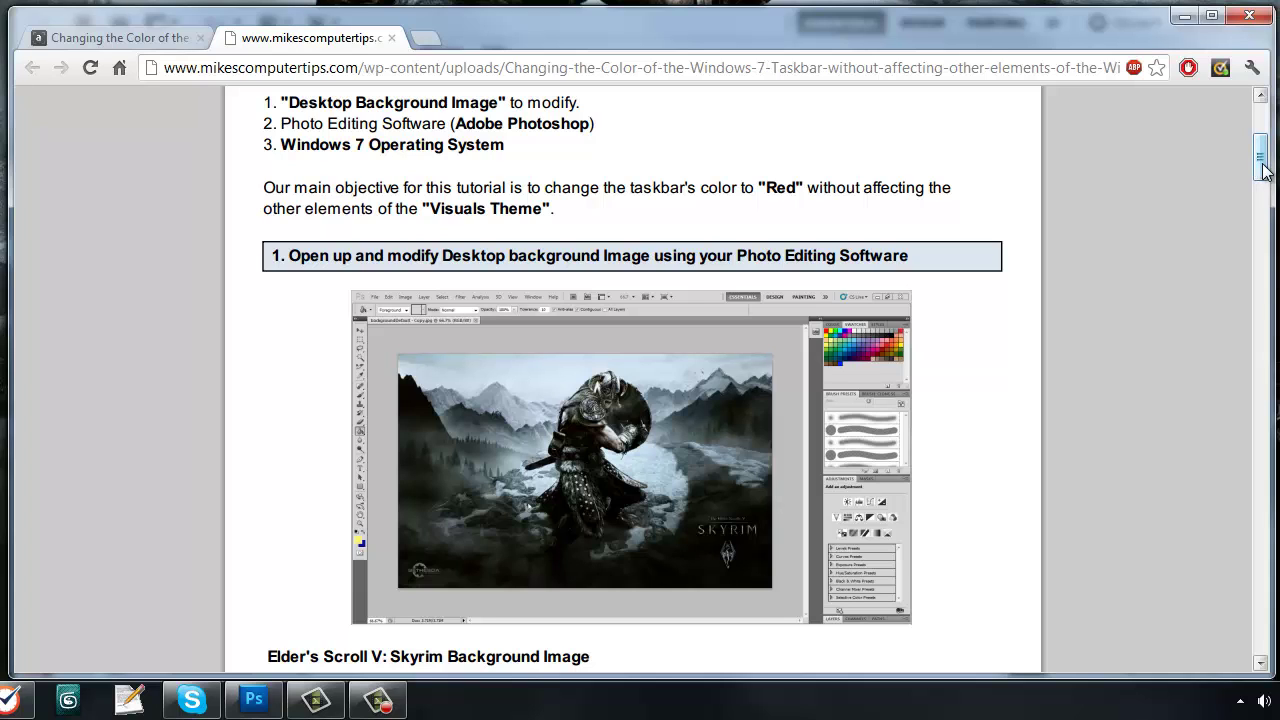
{"action": "left_click_drag", "start_coordinate": [1265, 170], "coordinate": [1265, 182]}
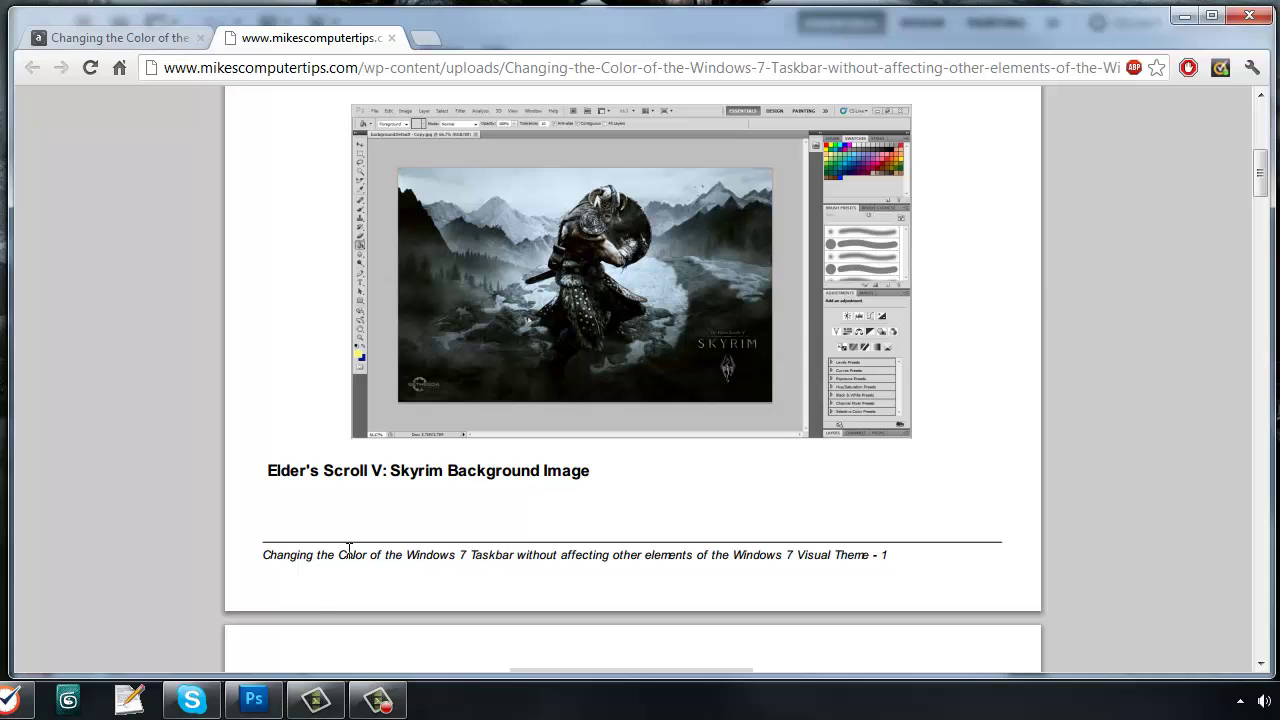
Step: Switch to Photoshop showing Skyrim-Wallpaper-1.jpg
{"action": "left_click", "coordinate": [252, 713]}
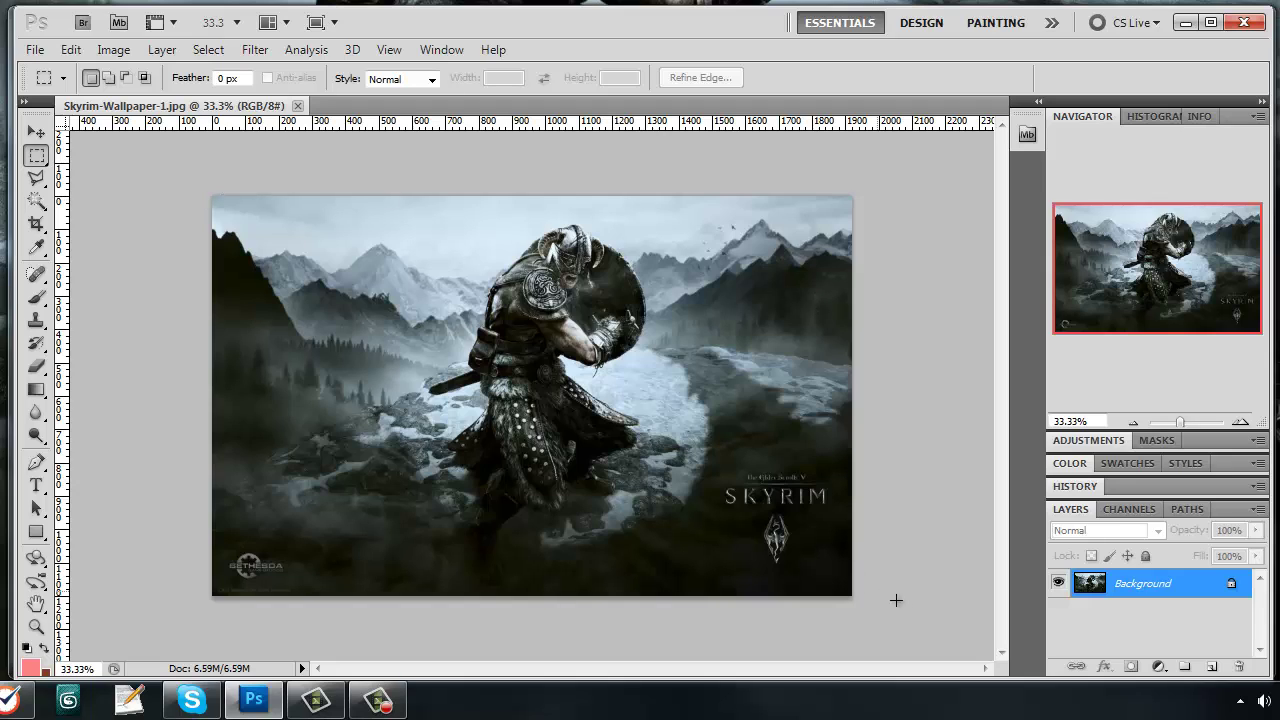
Step: In Image Size, turn off Constrain Proportions so width and height change independently
{"action": "left_click", "coordinate": [113, 49]}
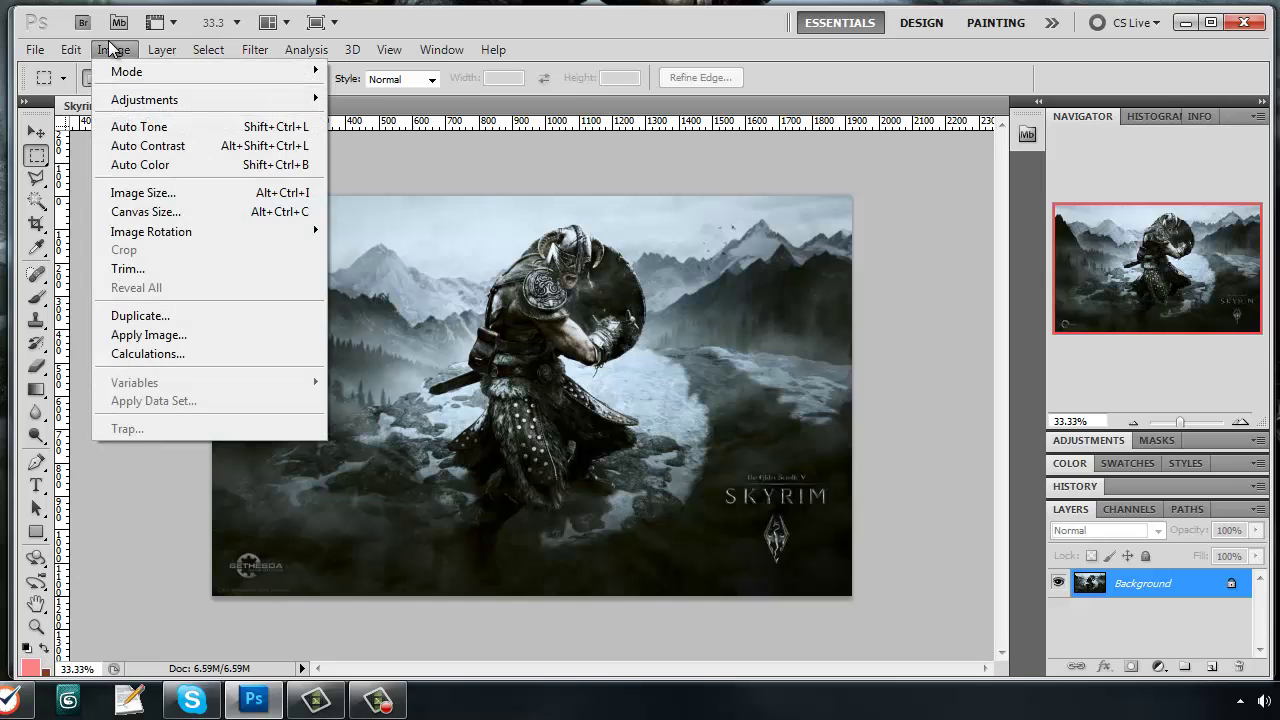
{"action": "left_click", "coordinate": [162, 195]}
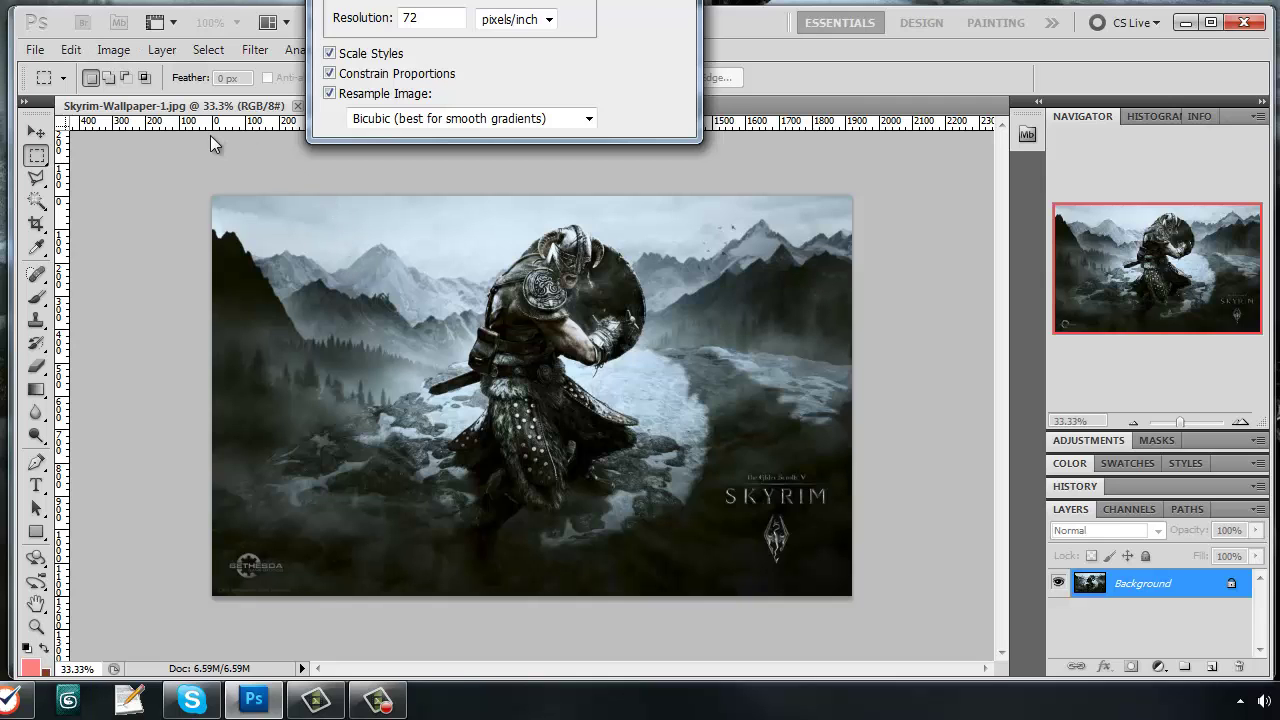
{"action": "left_click_drag", "start_coordinate": [404, 1], "coordinate": [455, 176]}
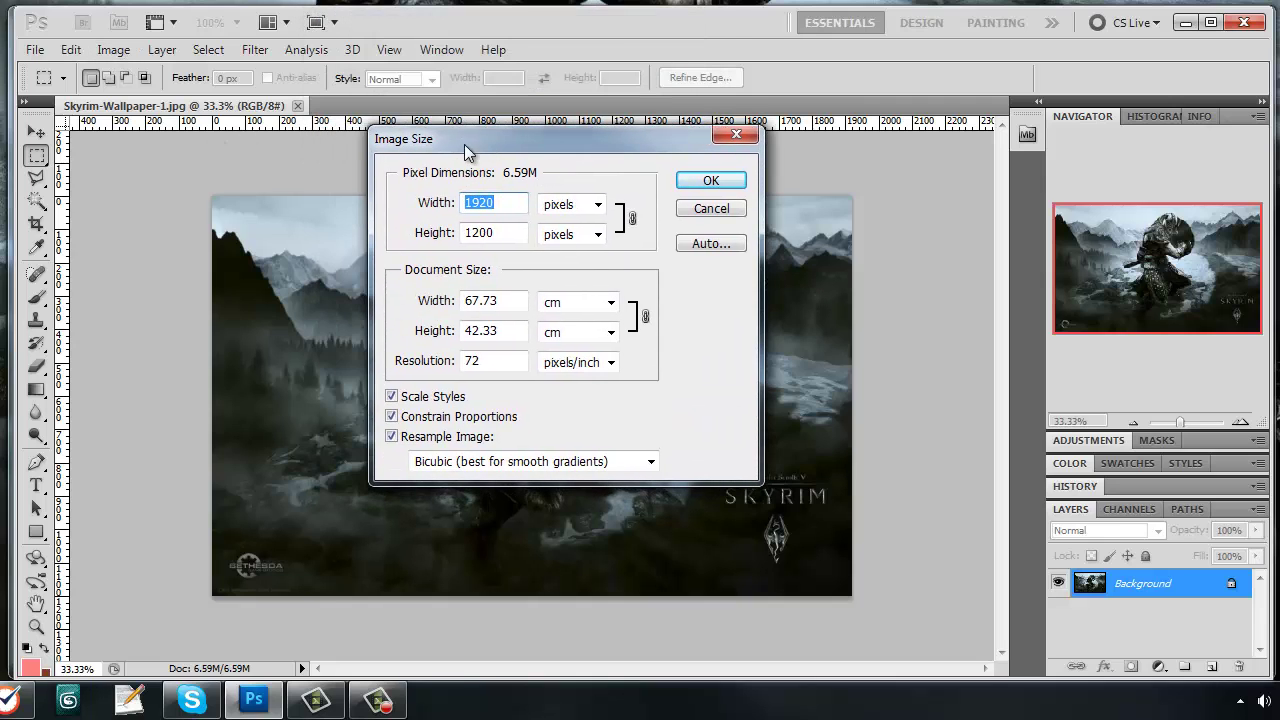
{"action": "left_click", "coordinate": [509, 234]}
{"action": "double_click", "coordinate": [509, 234]}
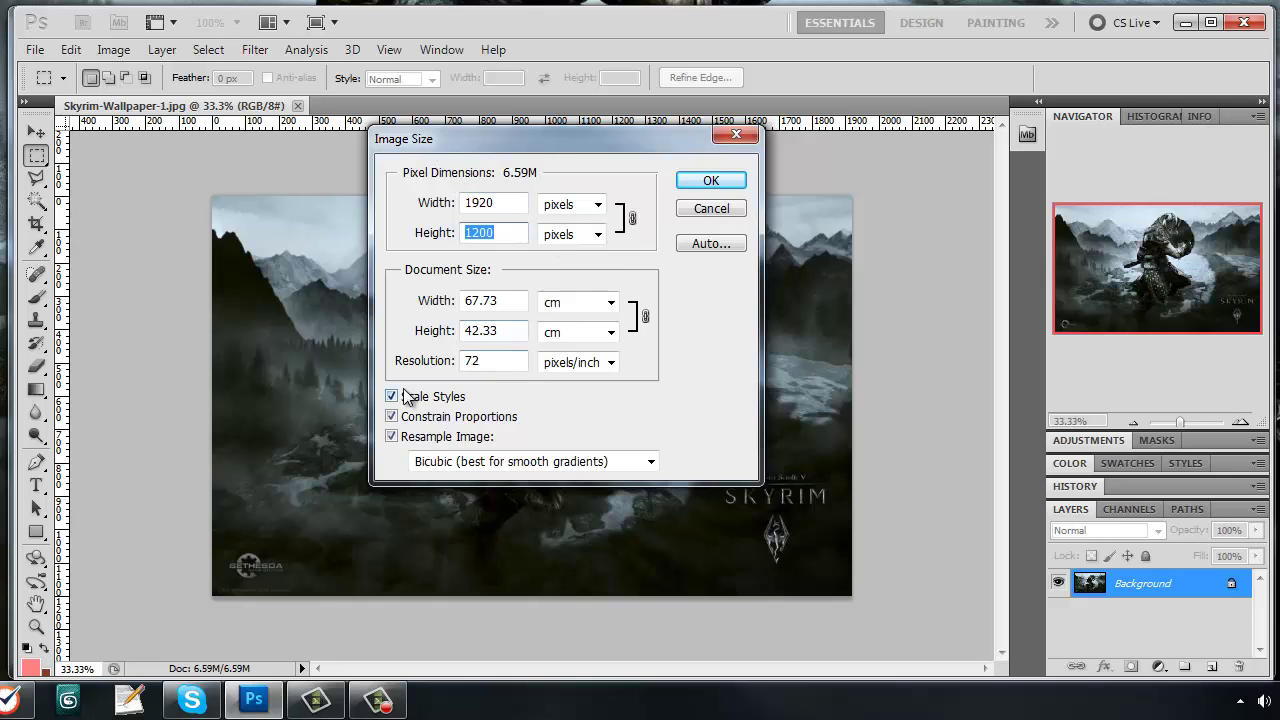
{"action": "left_click", "coordinate": [392, 416]}
Step: Replace the 1200-pixel height with a new height value, correcting typos
{"action": "left_click", "coordinate": [513, 236]}
{"action": "double_click", "coordinate": [513, 236]}
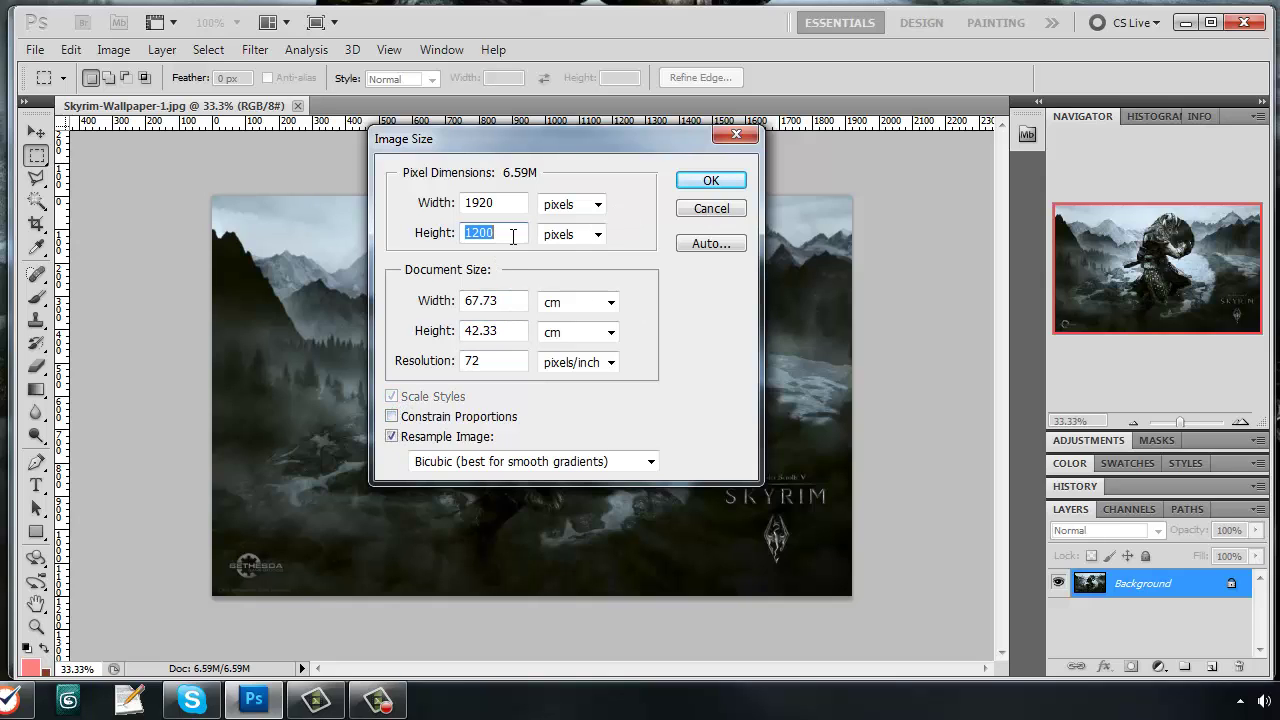
{"action": "type", "text": "38"}
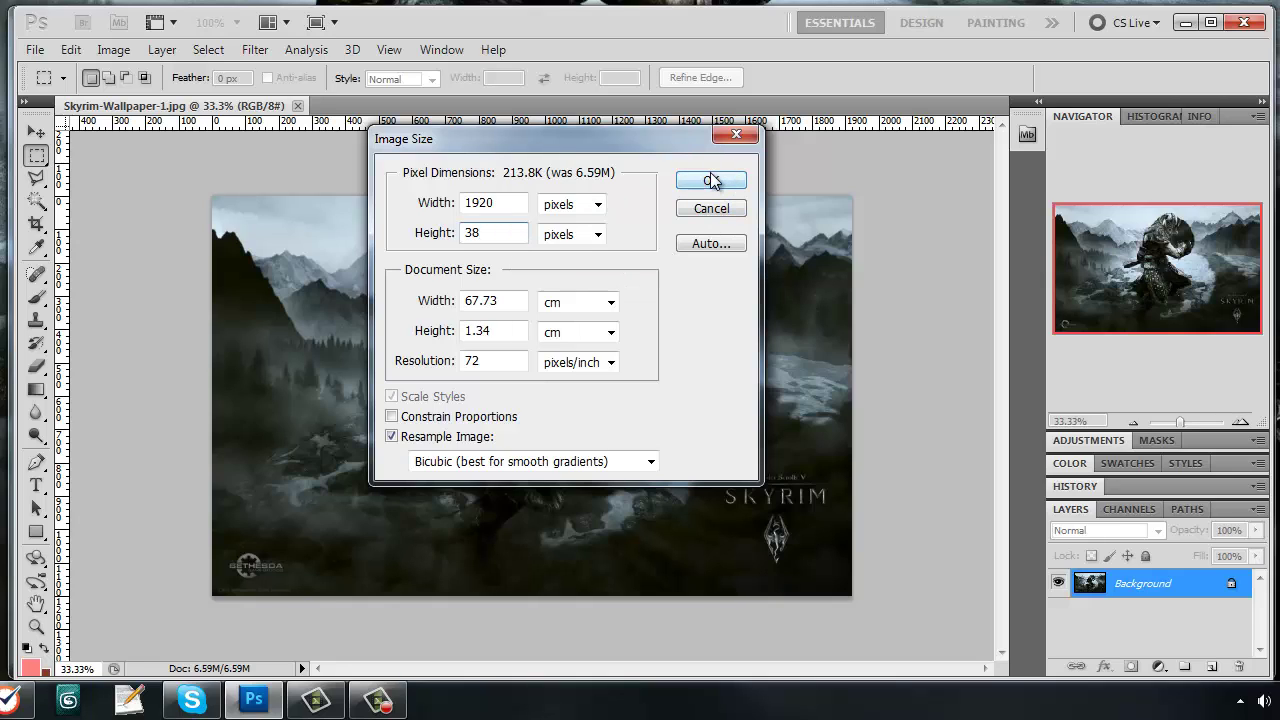
{"action": "left_click", "coordinate": [420, 238]}
{"action": "key", "text": "BackSpace"}
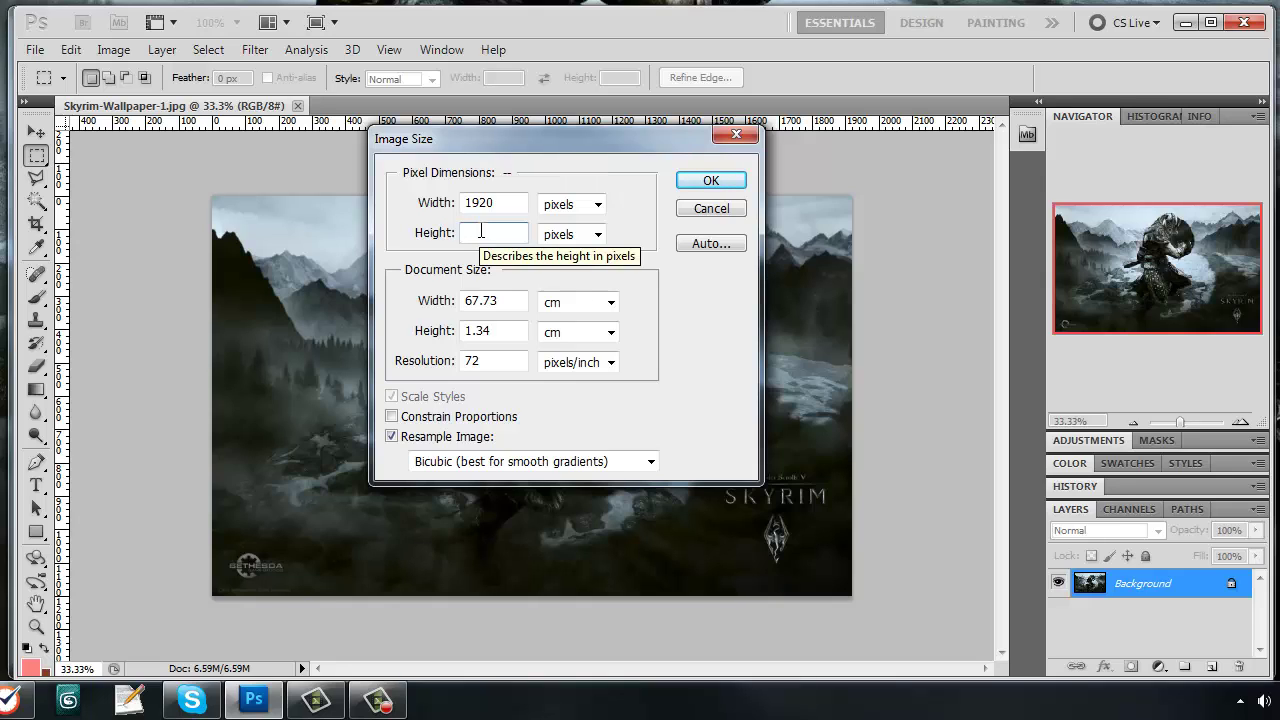
{"action": "type", "text": "1"}
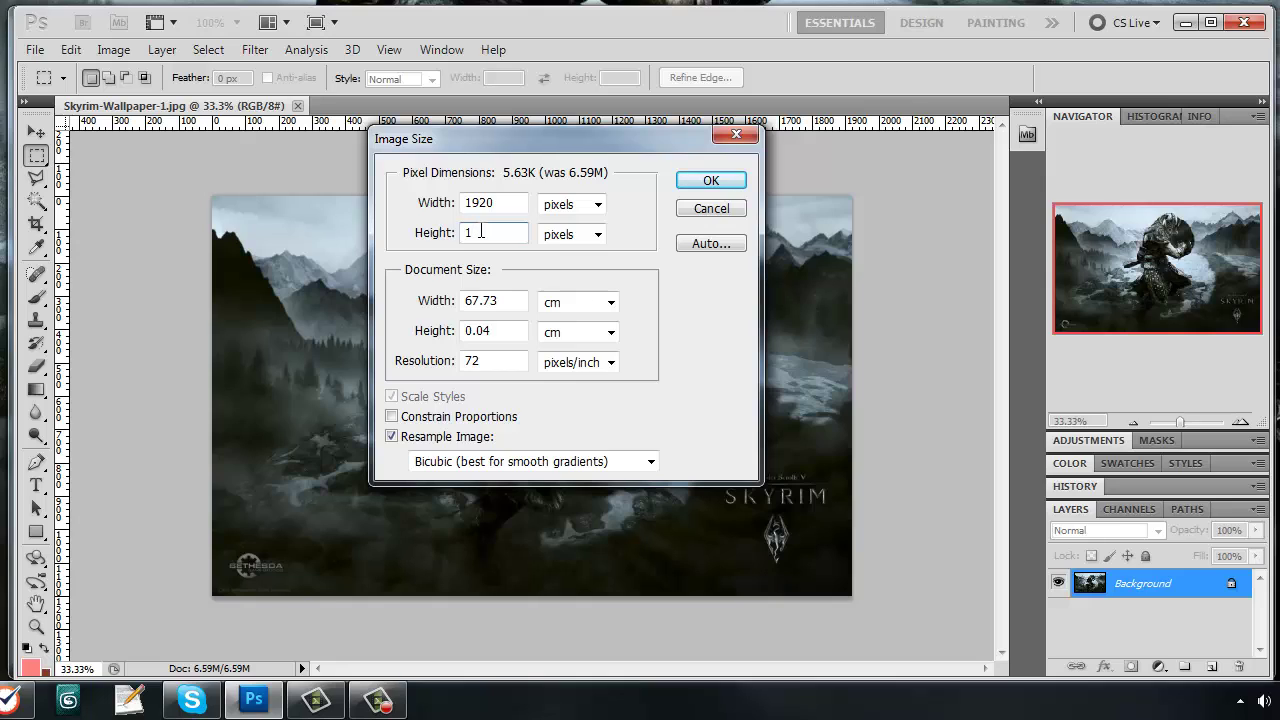
{"action": "type", "text": "168"}
{"action": "key", "text": "BackSpace"}
Step: Apply the 1920 × 1162 size, then add 38 px relative canvas height anchored at top
{"action": "type", "text": "2"}
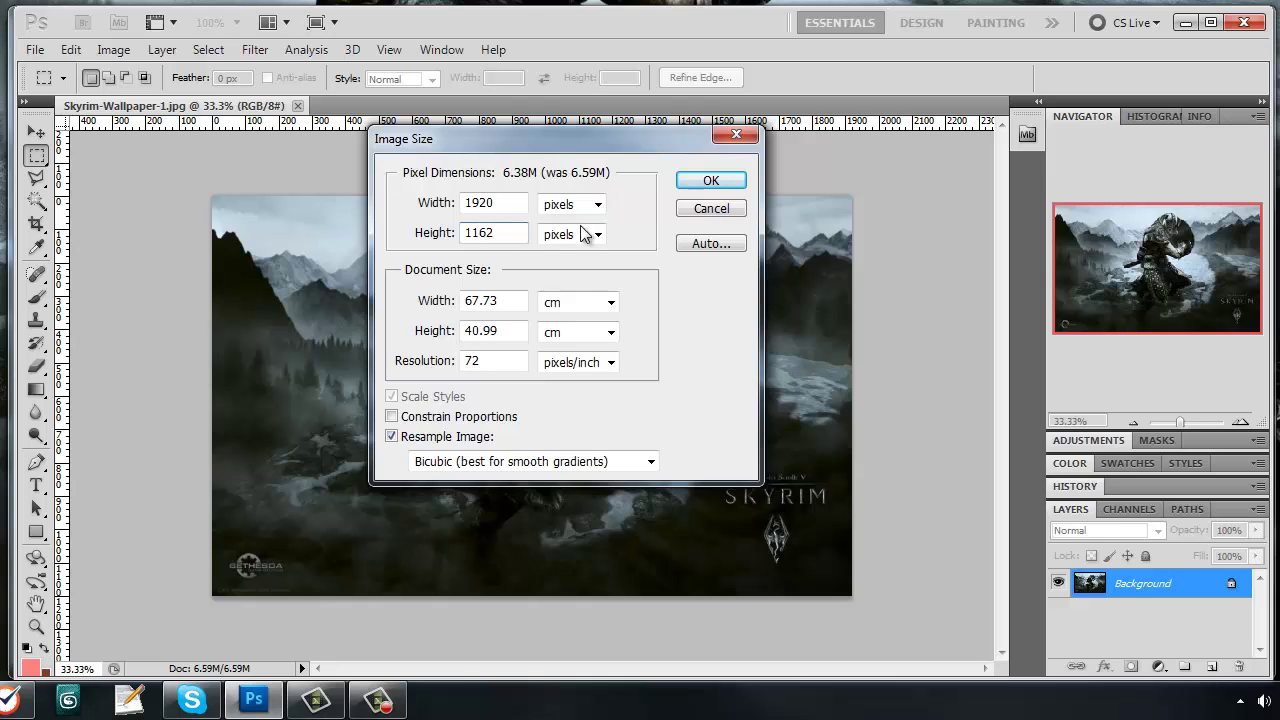
{"action": "left_click", "coordinate": [706, 181]}
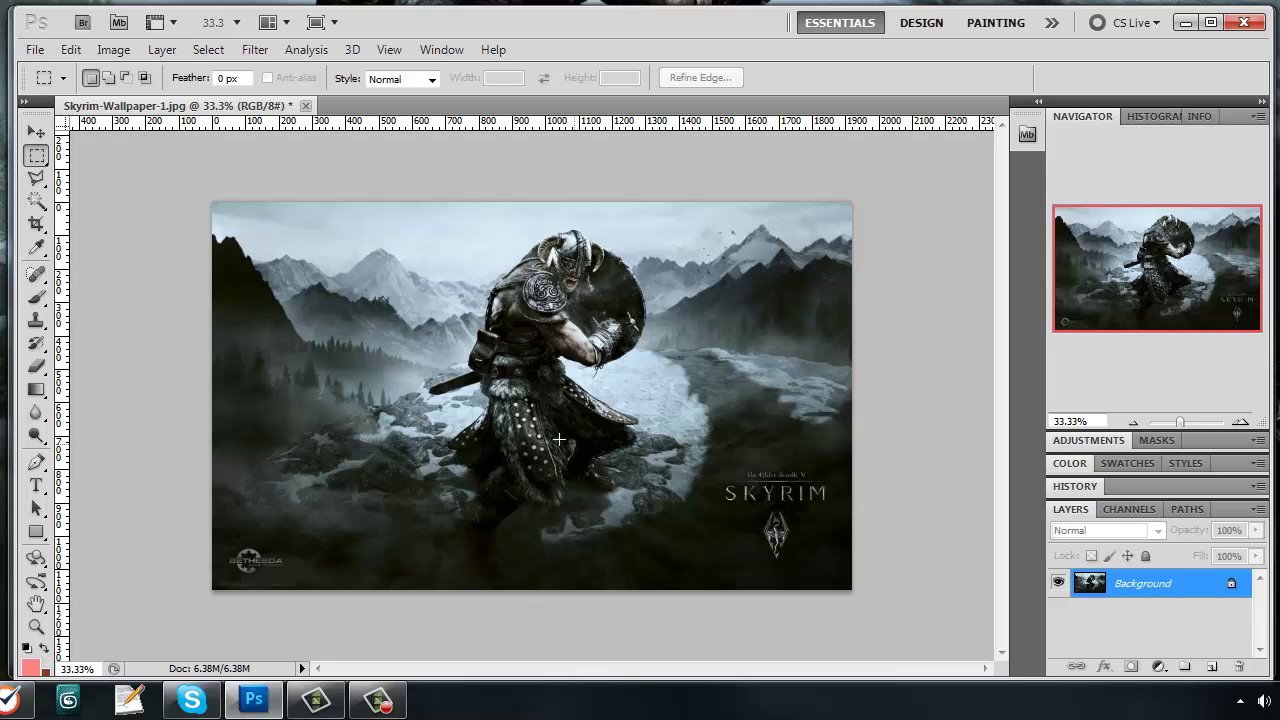
{"action": "left_click", "coordinate": [114, 50]}
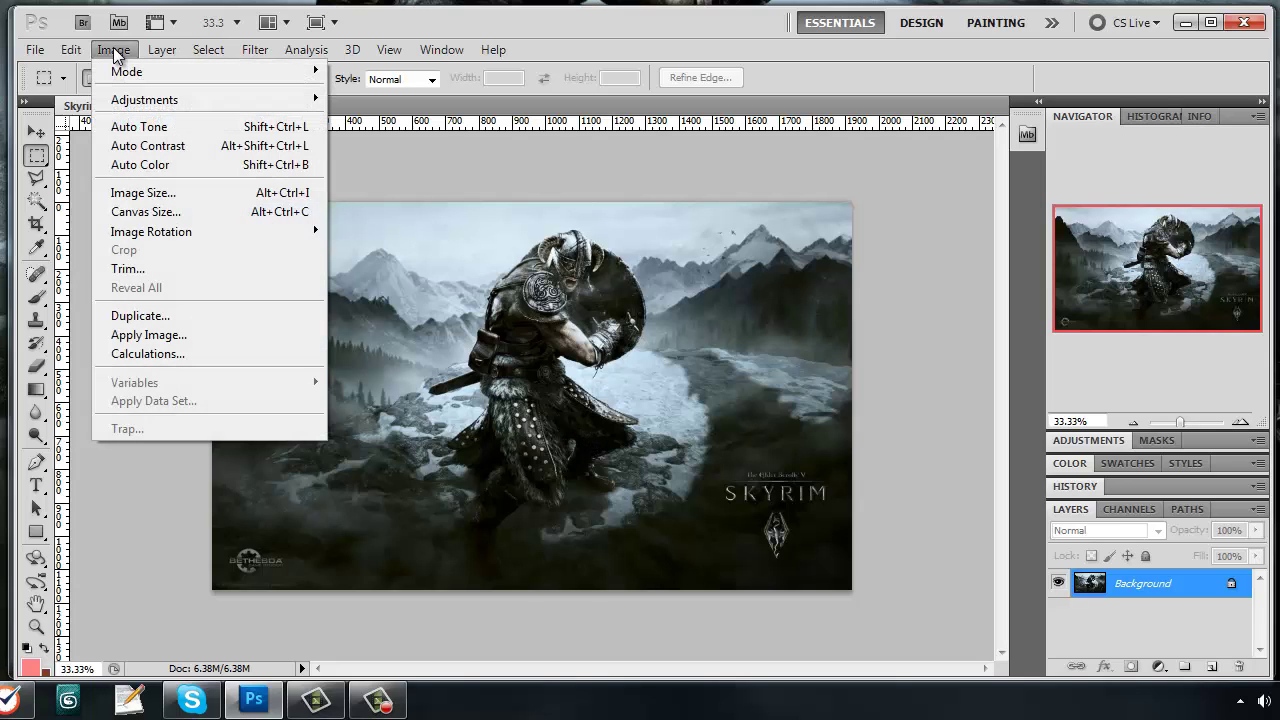
{"action": "left_click", "coordinate": [174, 212]}
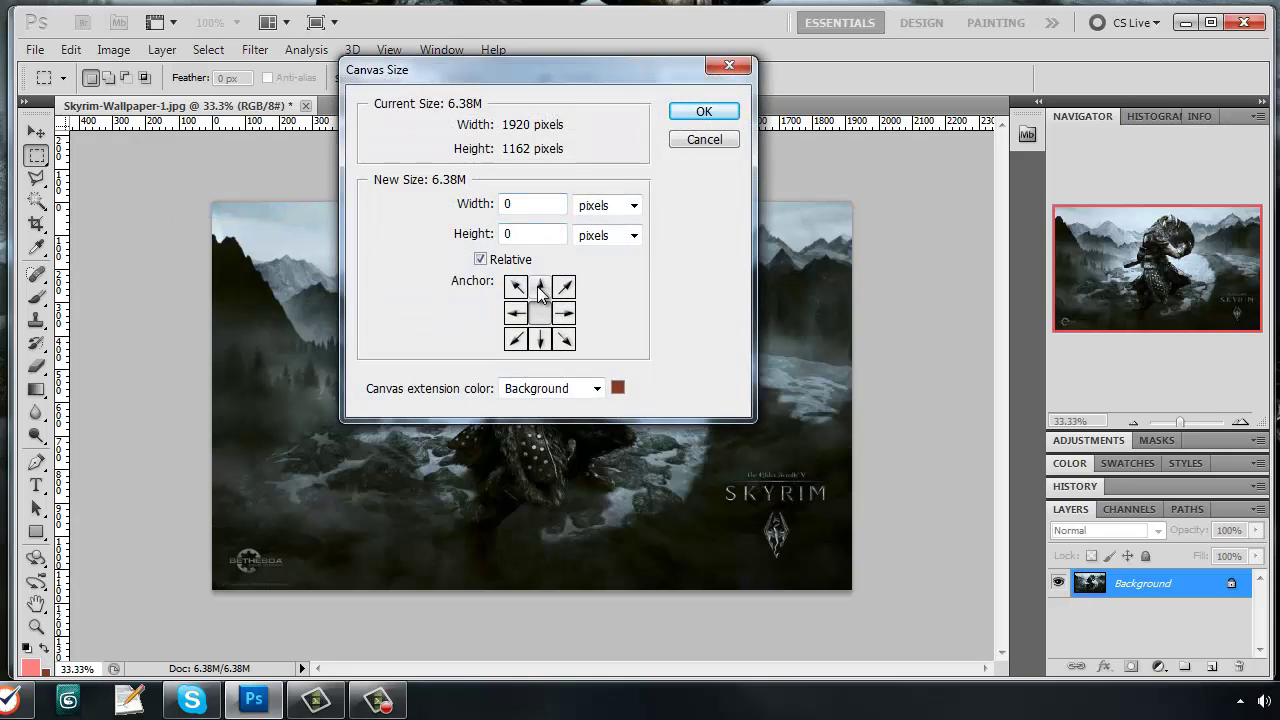
{"action": "left_click", "coordinate": [540, 289]}
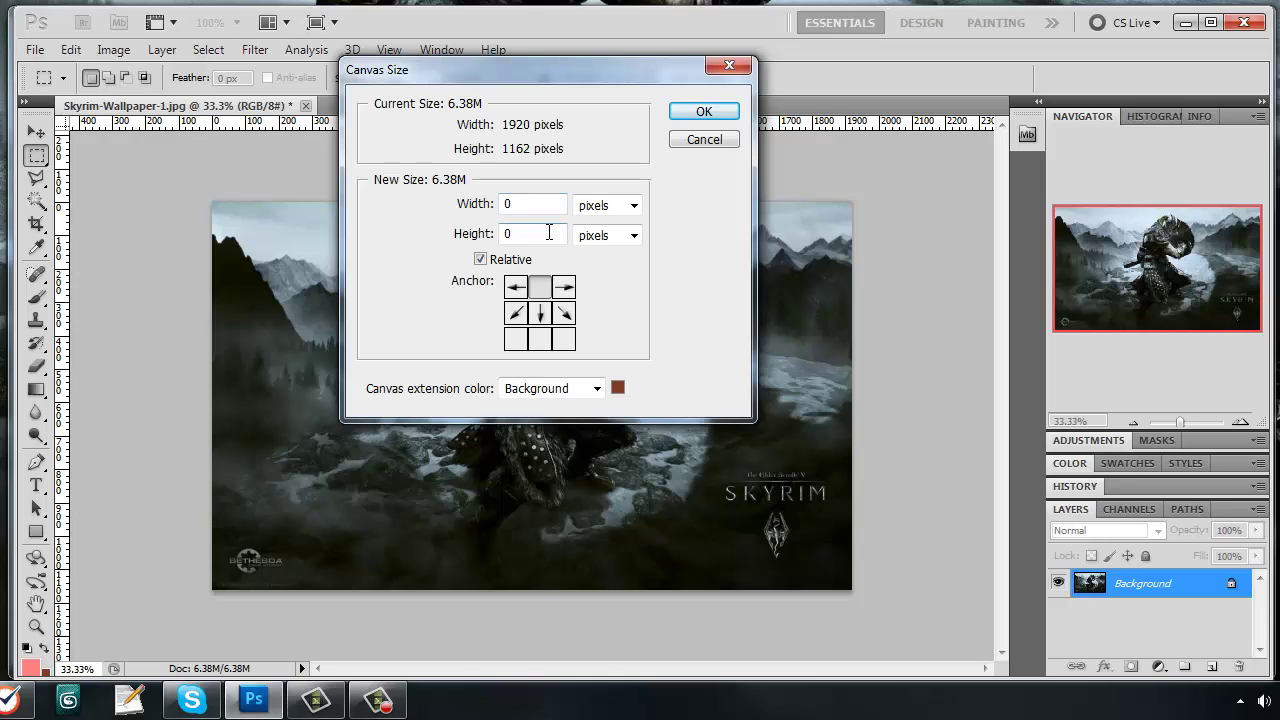
{"action": "left_click", "coordinate": [480, 259]}
{"action": "left_click", "coordinate": [480, 259]}
{"action": "type", "text": "38"}
{"action": "left_click", "coordinate": [697, 109]}
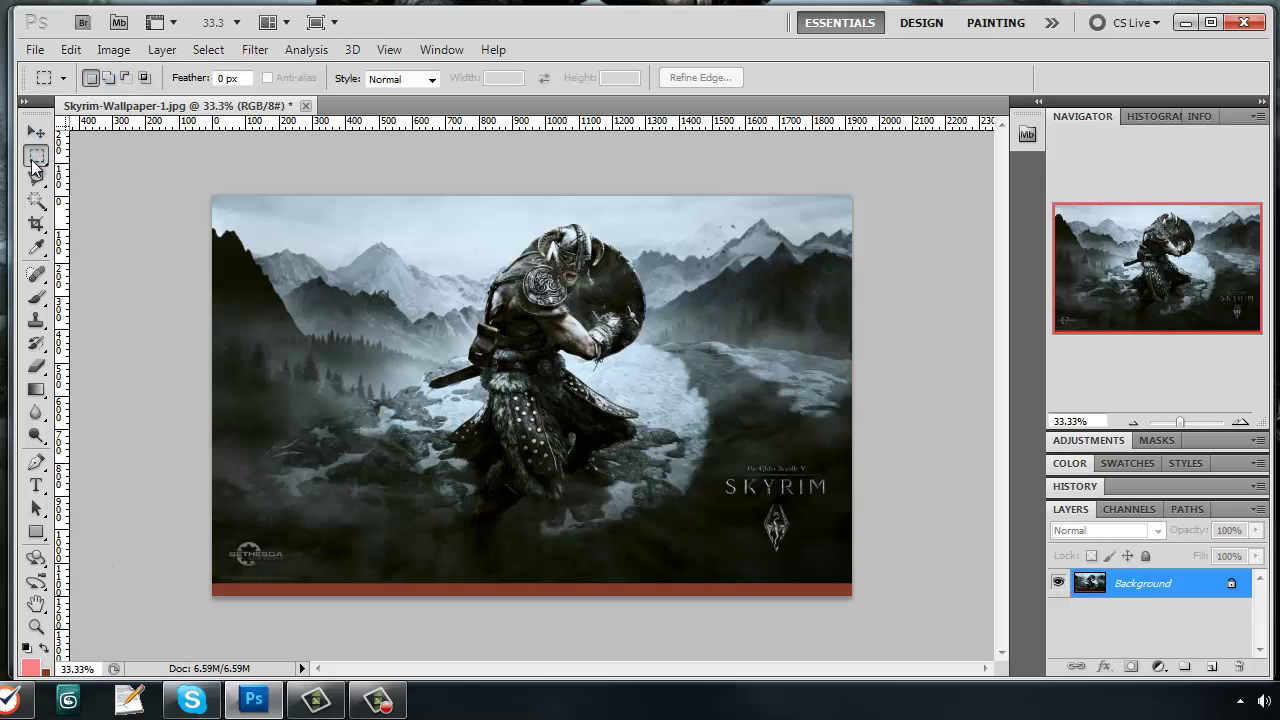
Step: Set the Rectangular Marquee to Fixed Size 1900 × 38 px and place it near the bottom
{"action": "left_click", "coordinate": [428, 84]}
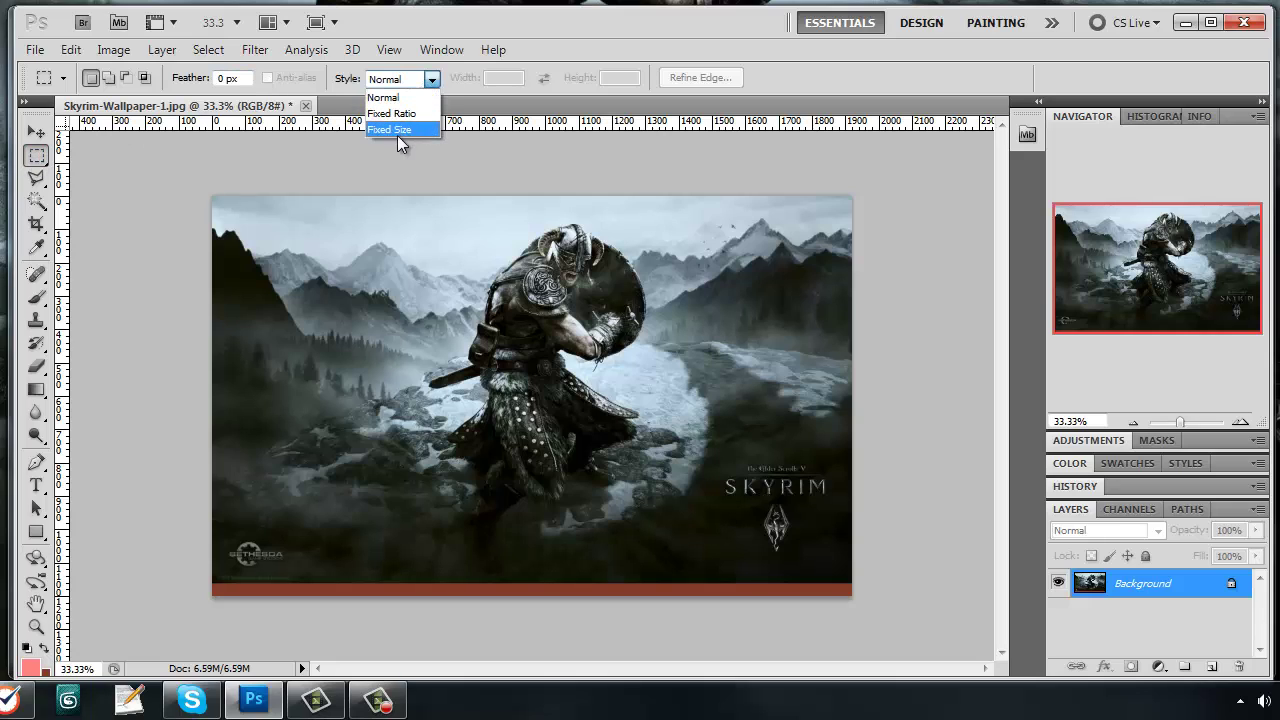
{"action": "left_click", "coordinate": [397, 132]}
{"action": "double_click", "coordinate": [499, 78]}
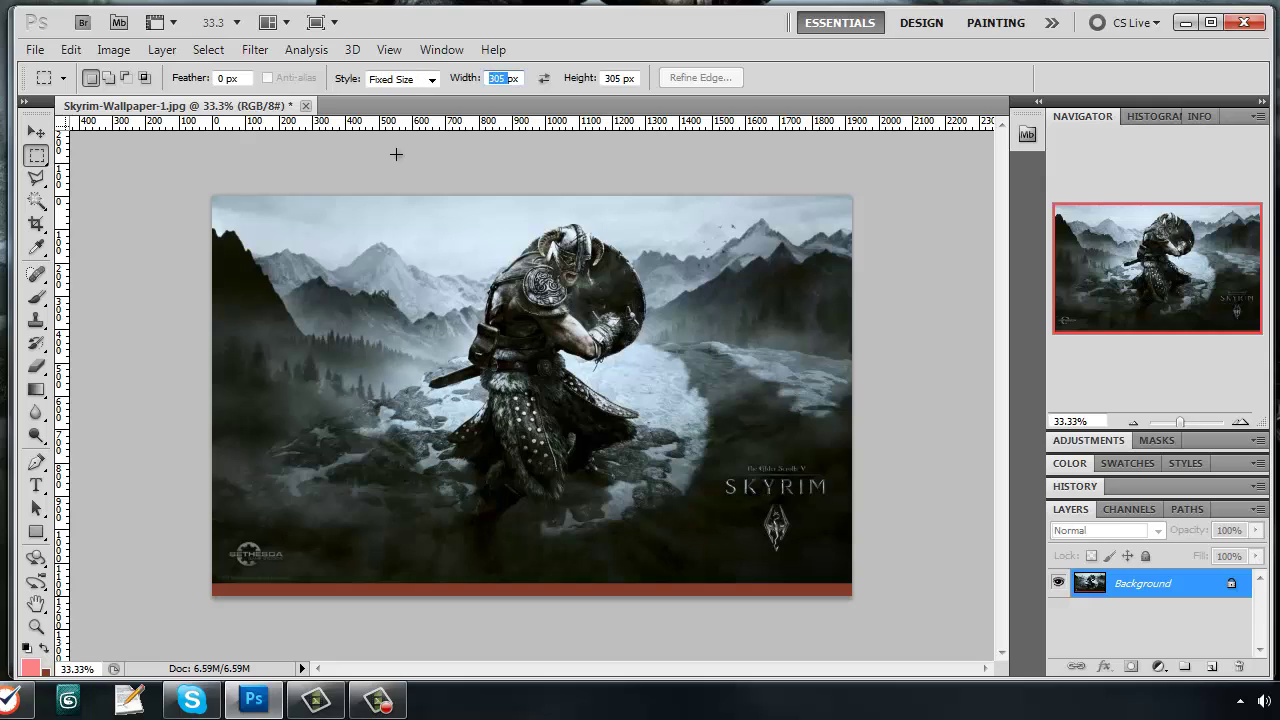
{"action": "type", "text": "1900"}
{"action": "double_click", "coordinate": [607, 79]}
{"action": "type", "text": "38"}
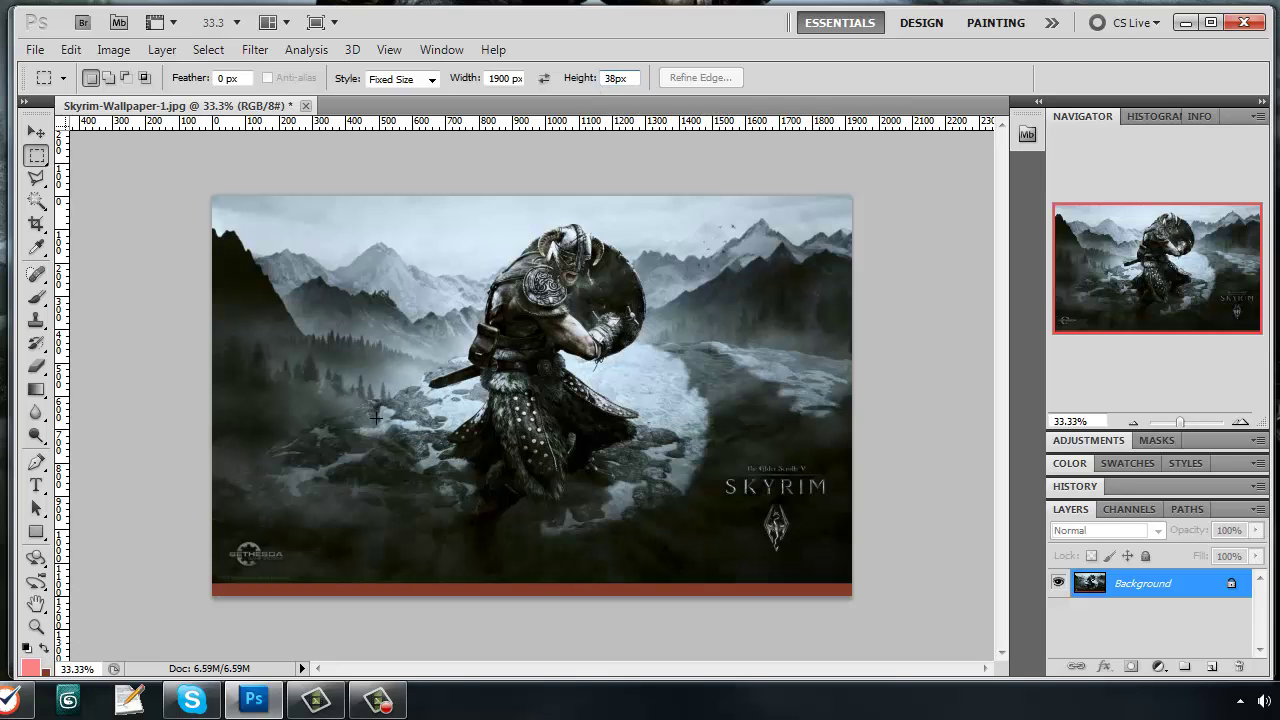
{"action": "left_click", "coordinate": [293, 405]}
{"action": "left_click_drag", "start_coordinate": [293, 405], "coordinate": [262, 548]}
{"action": "left_click_drag", "start_coordinate": [219, 585], "coordinate": [219, 586]}
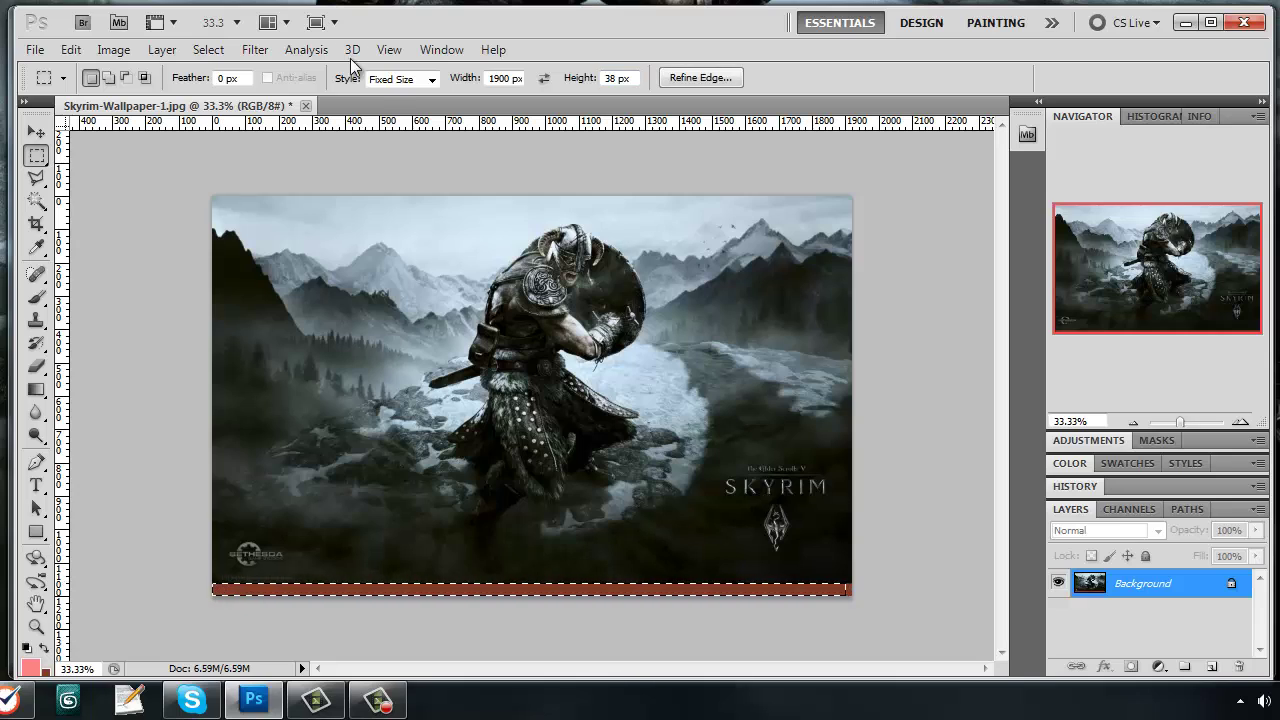
Step: Change the marquee width to 1920 px and select the bottom strip
{"action": "left_click", "coordinate": [505, 85]}
{"action": "type", "text": "2"}
{"action": "left_click", "coordinate": [288, 495]}
{"action": "left_click", "coordinate": [1068, 463]}
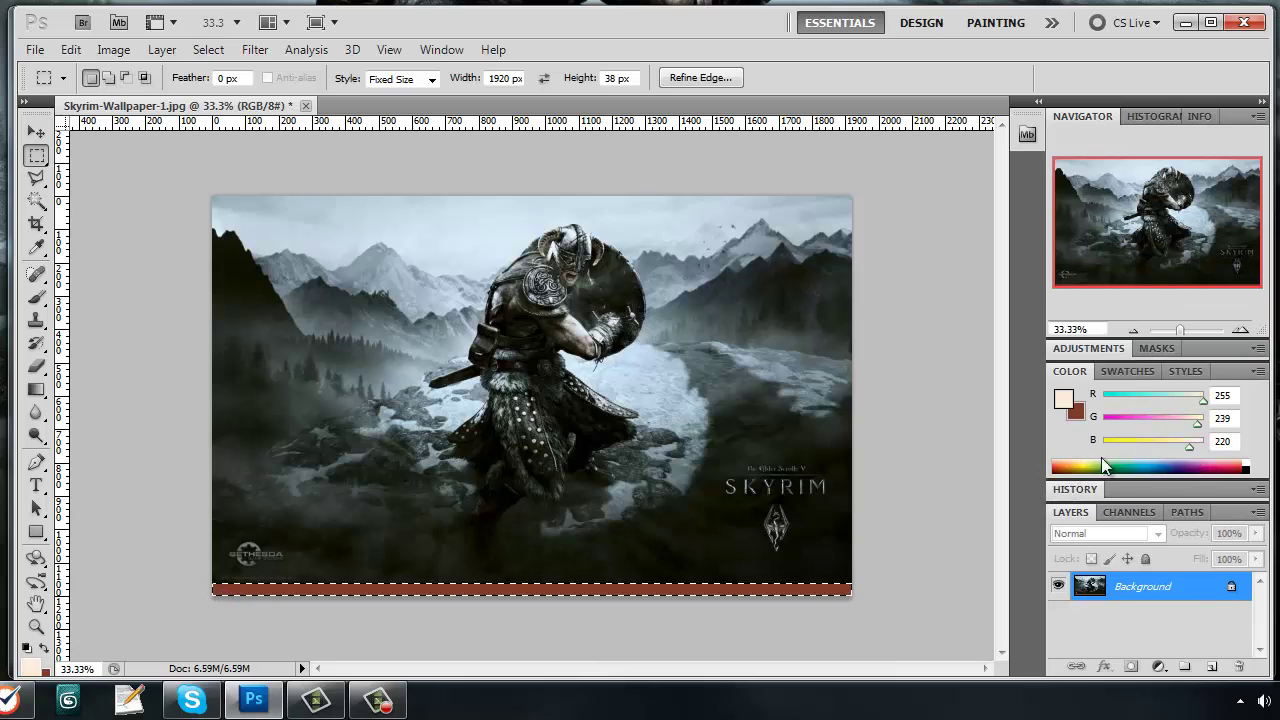
Step: Fill the selected strip with red R247 G15 B15, then deselect
{"action": "left_click", "coordinate": [1063, 398]}
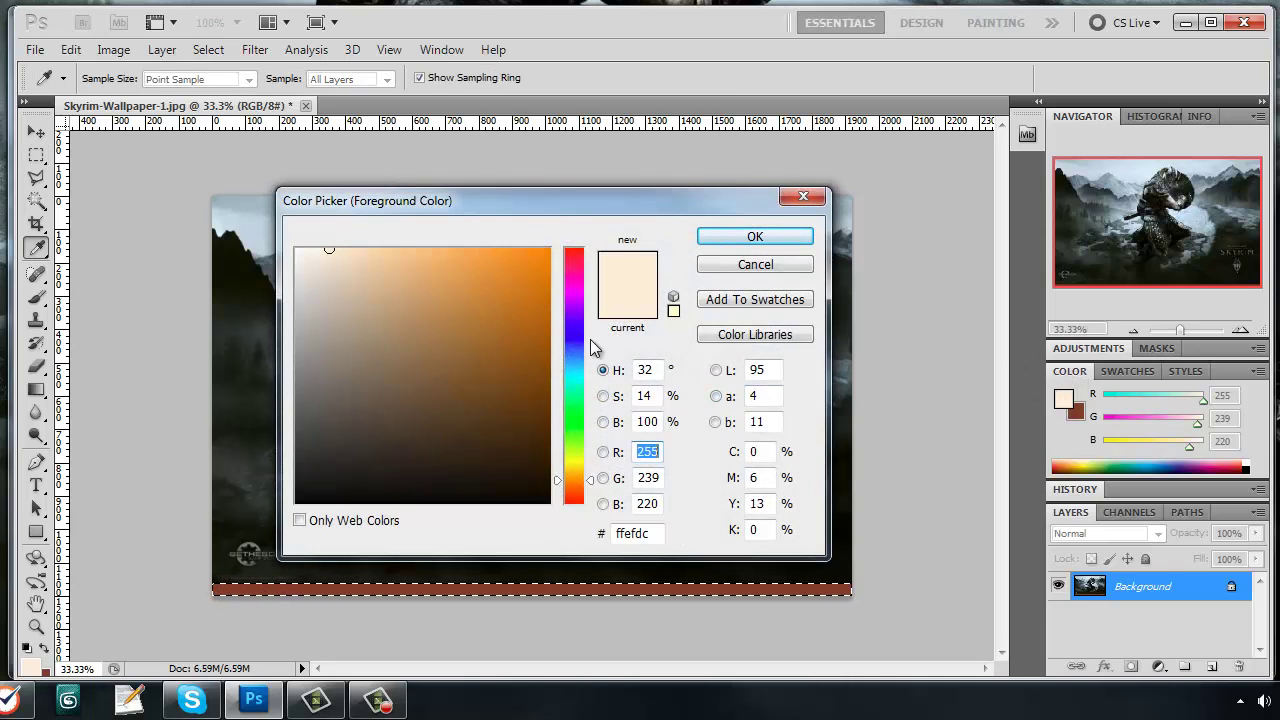
{"action": "left_click_drag", "start_coordinate": [590, 347], "coordinate": [577, 240]}
{"action": "mouse_move", "coordinate": [449, 311]}
{"action": "left_mouse_down"}
{"action": "mouse_move", "coordinate": [486, 242]}
{"action": "mouse_move", "coordinate": [489, 260]}
{"action": "mouse_move", "coordinate": [535, 257]}
{"action": "left_mouse_up"}
{"action": "left_click", "coordinate": [755, 238]}
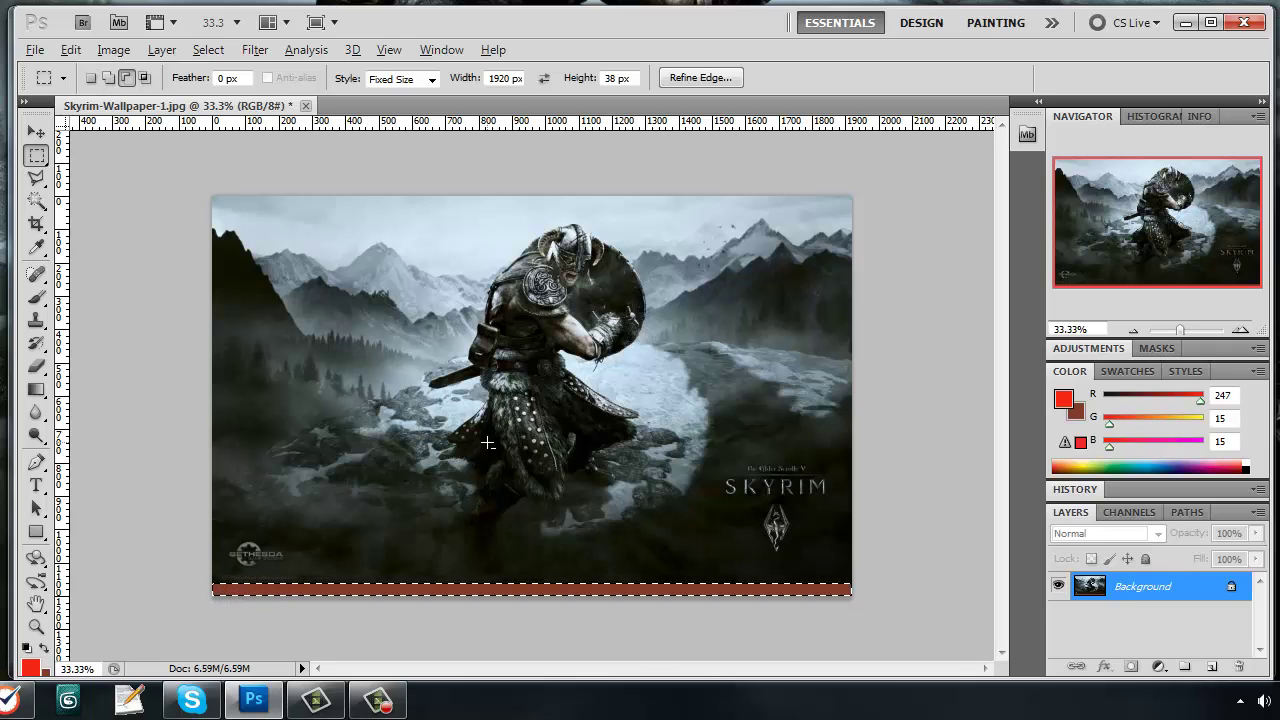
{"action": "key", "text": "alt+BackSpace"}
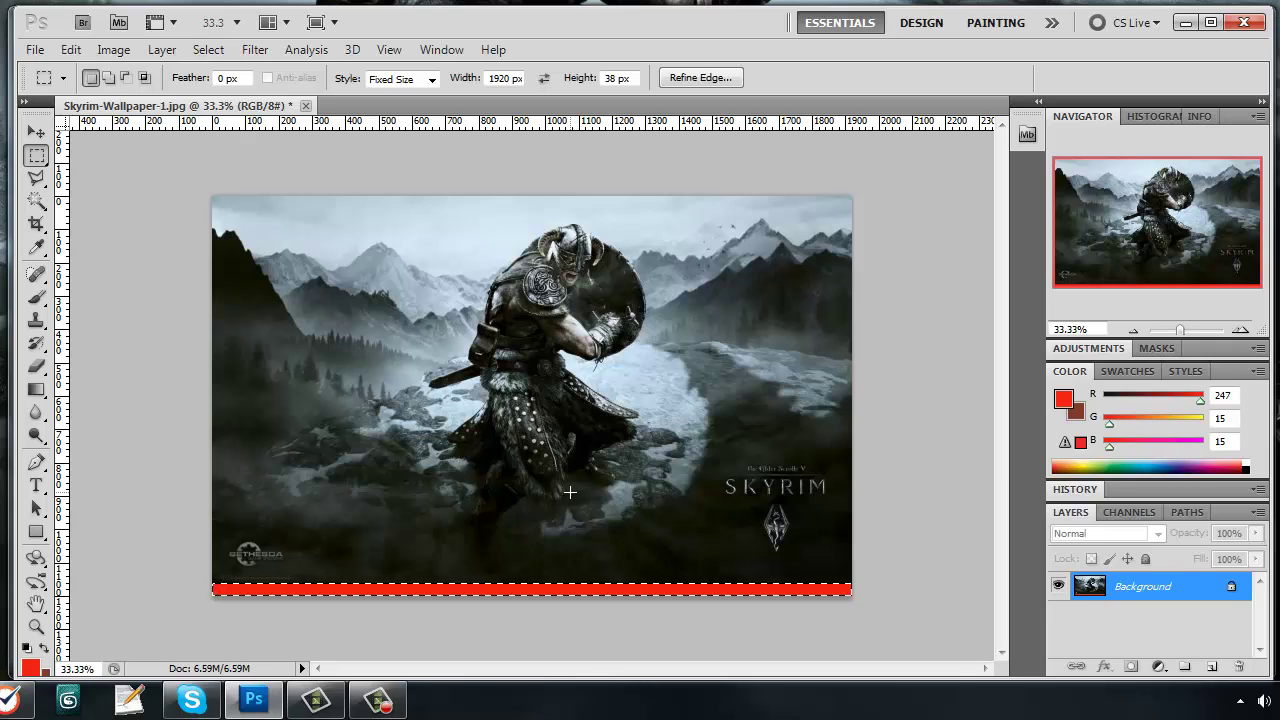
{"action": "key", "text": "ctrl+d"}
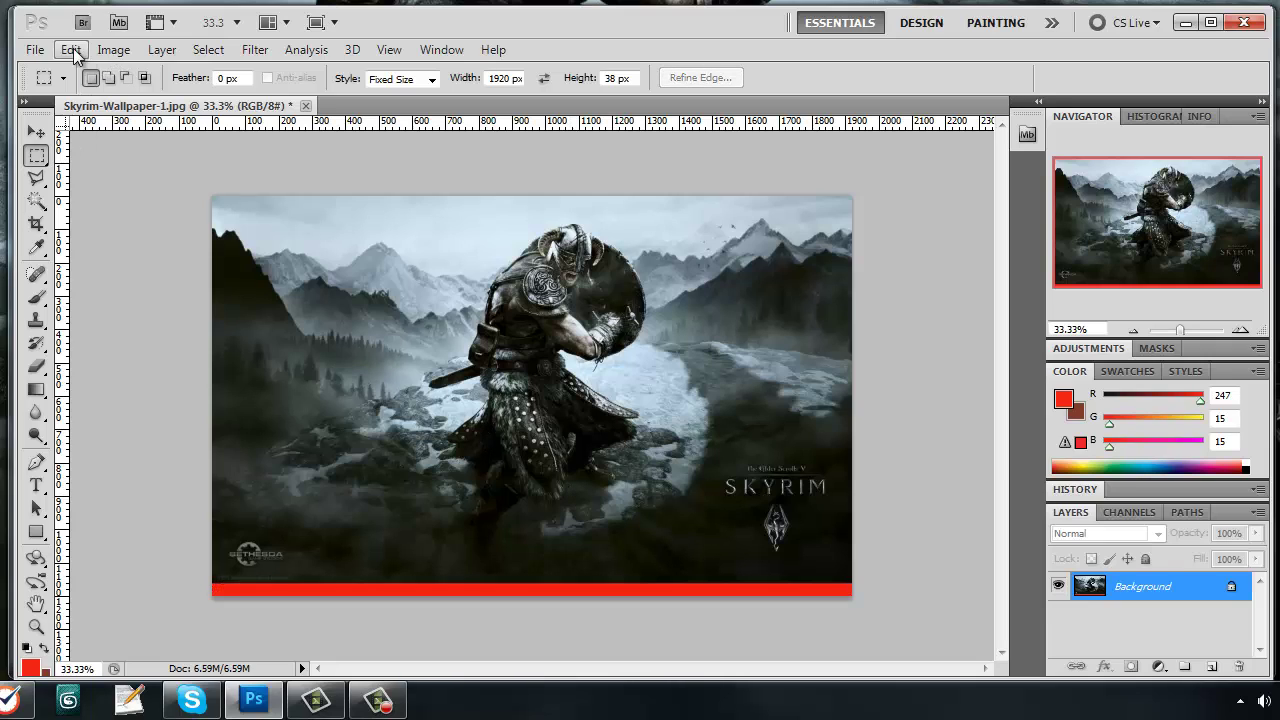
Step: Save a JPEG copy named Skyrim-Wallpaper-1_edit.jpg in the skyrim folder
{"action": "left_click", "coordinate": [34, 50]}
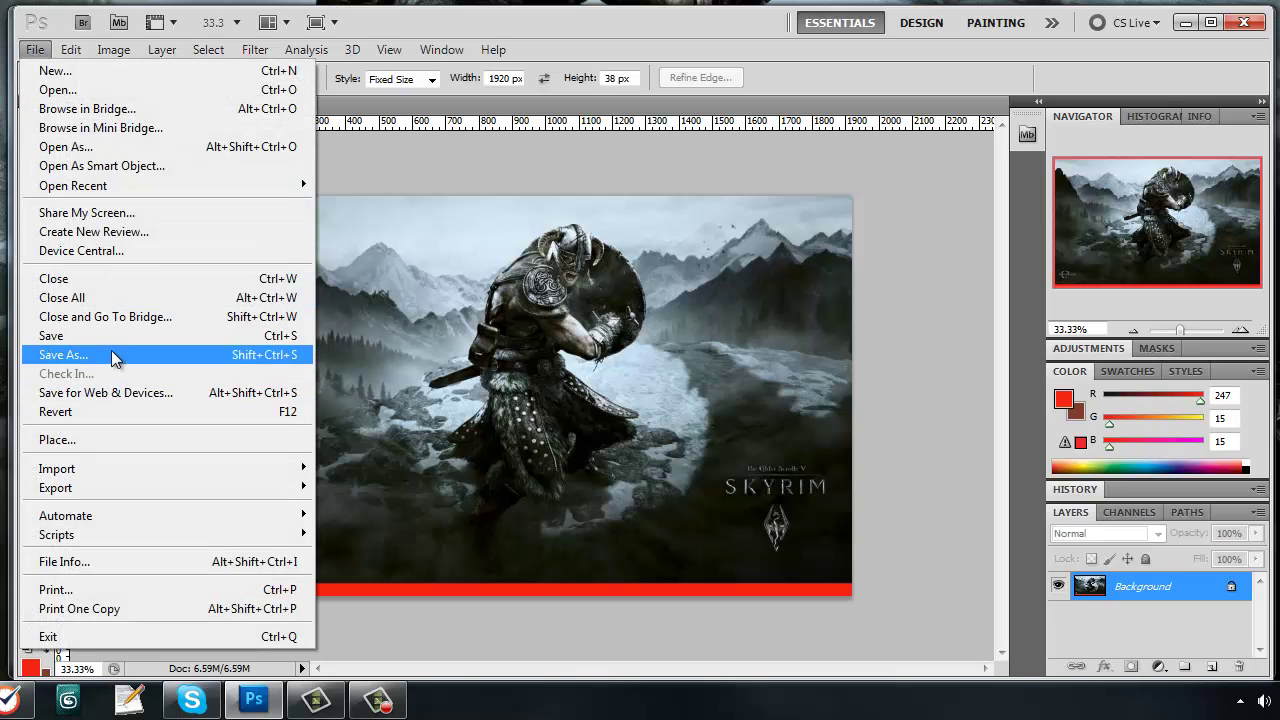
{"action": "left_click", "coordinate": [111, 352]}
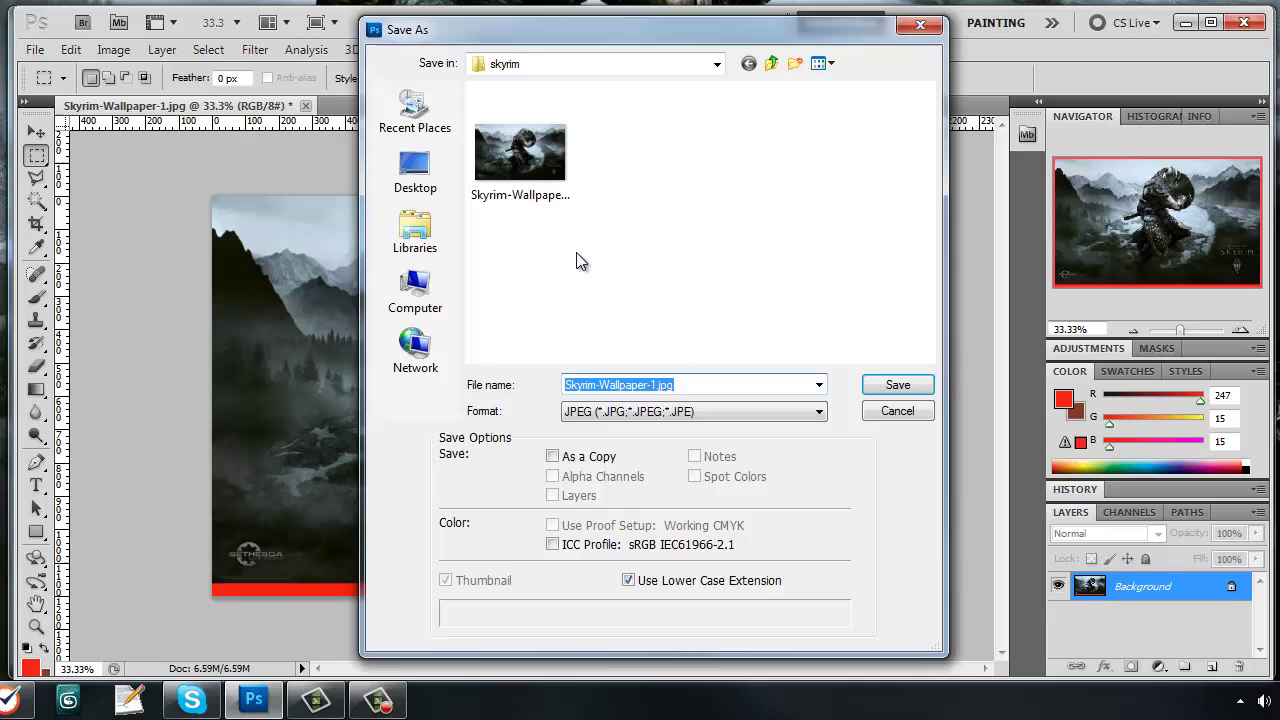
{"action": "left_click", "coordinate": [745, 418]}
{"action": "left_click", "coordinate": [638, 547]}
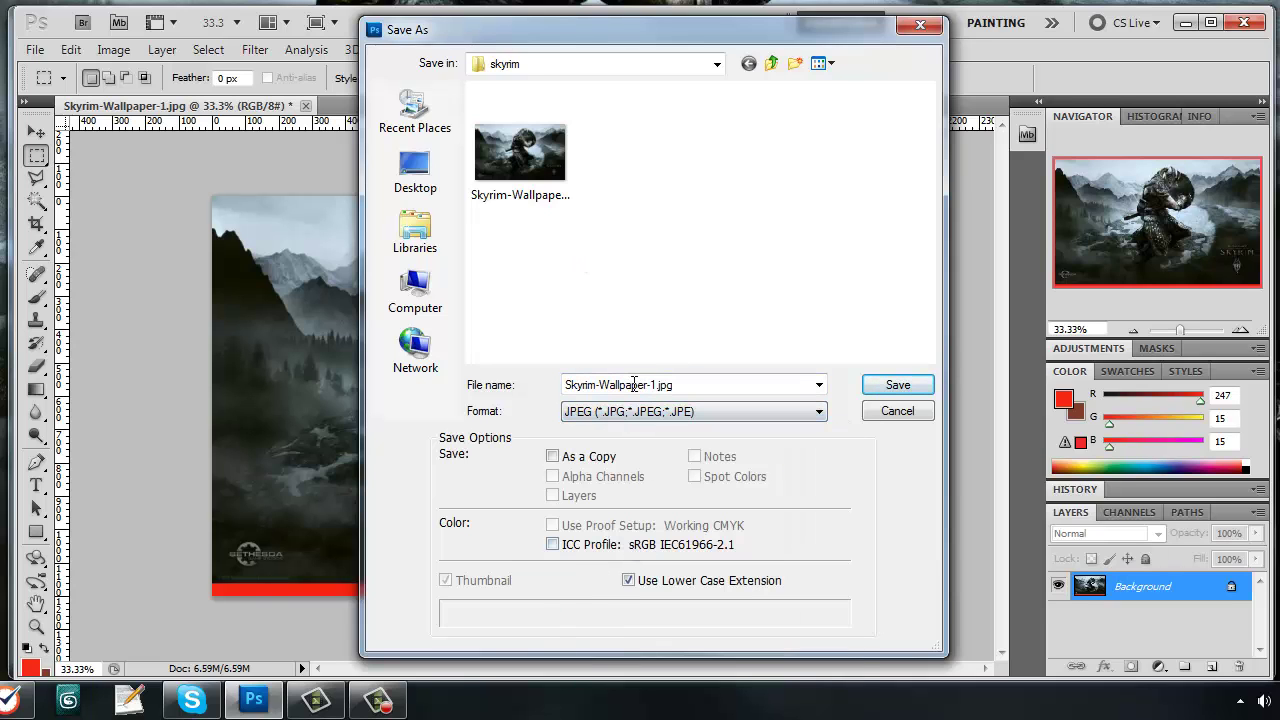
{"action": "left_click", "coordinate": [749, 381]}
{"action": "left_click", "coordinate": [704, 383]}
{"action": "key", "text": "Left"}
{"action": "key", "text": "Left"}
{"action": "key", "text": "Left"}
{"action": "key", "text": "Left"}
{"action": "type", "text": "_edit"}
{"action": "left_click", "coordinate": [880, 389]}
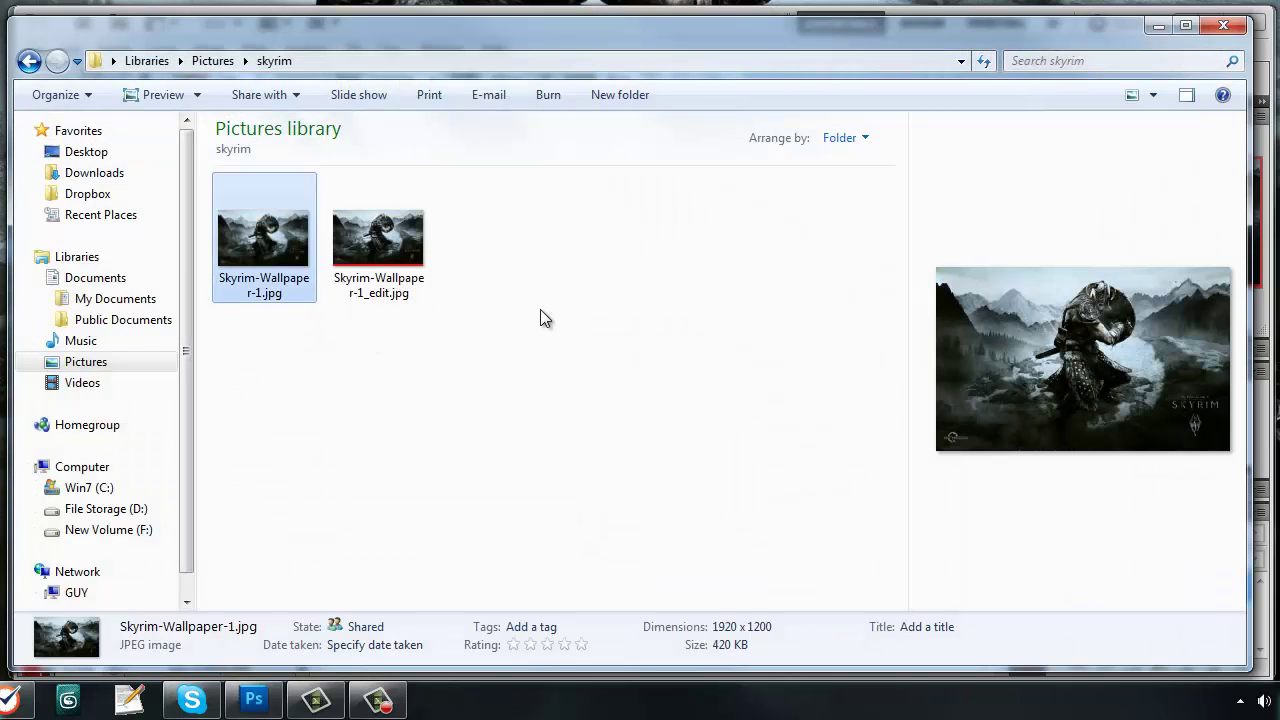
Step: Select Skyrim-Wallpaper-1_edit.jpg in Explorer and dismiss its context menu
{"action": "left_click", "coordinate": [434, 254]}
{"action": "left_click", "coordinate": [405, 240]}
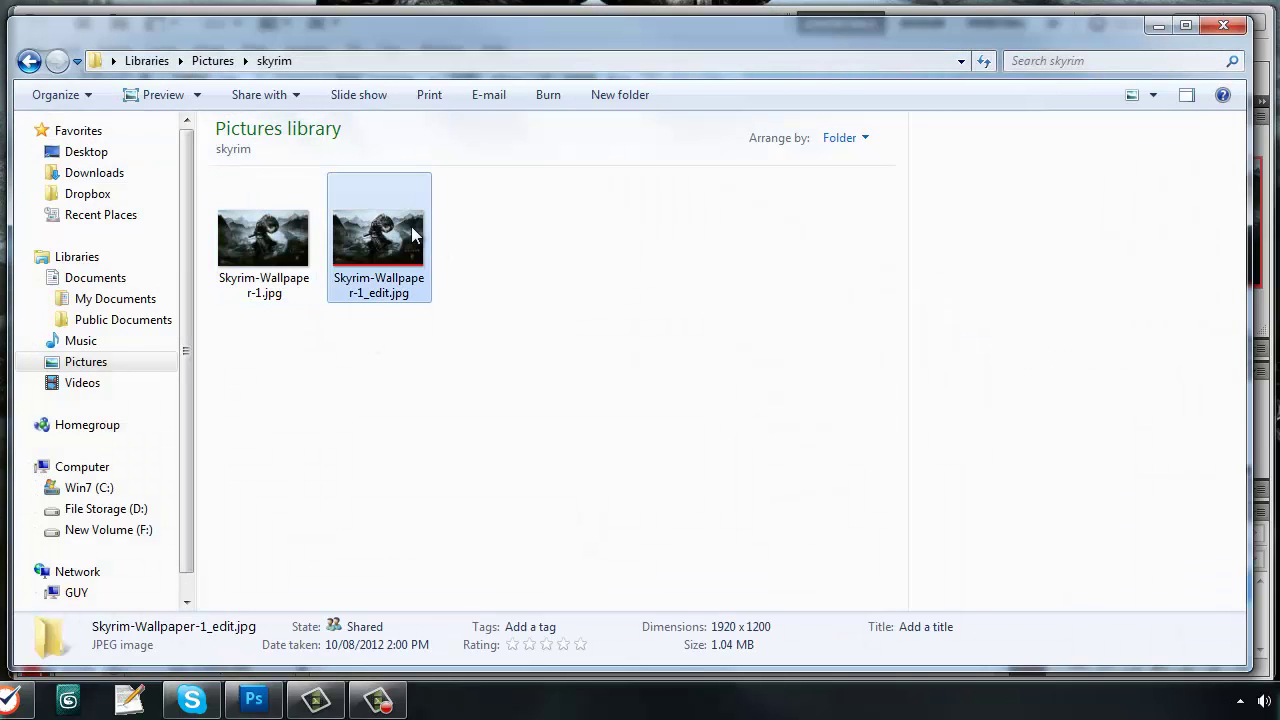
{"action": "right_click", "coordinate": [412, 228]}
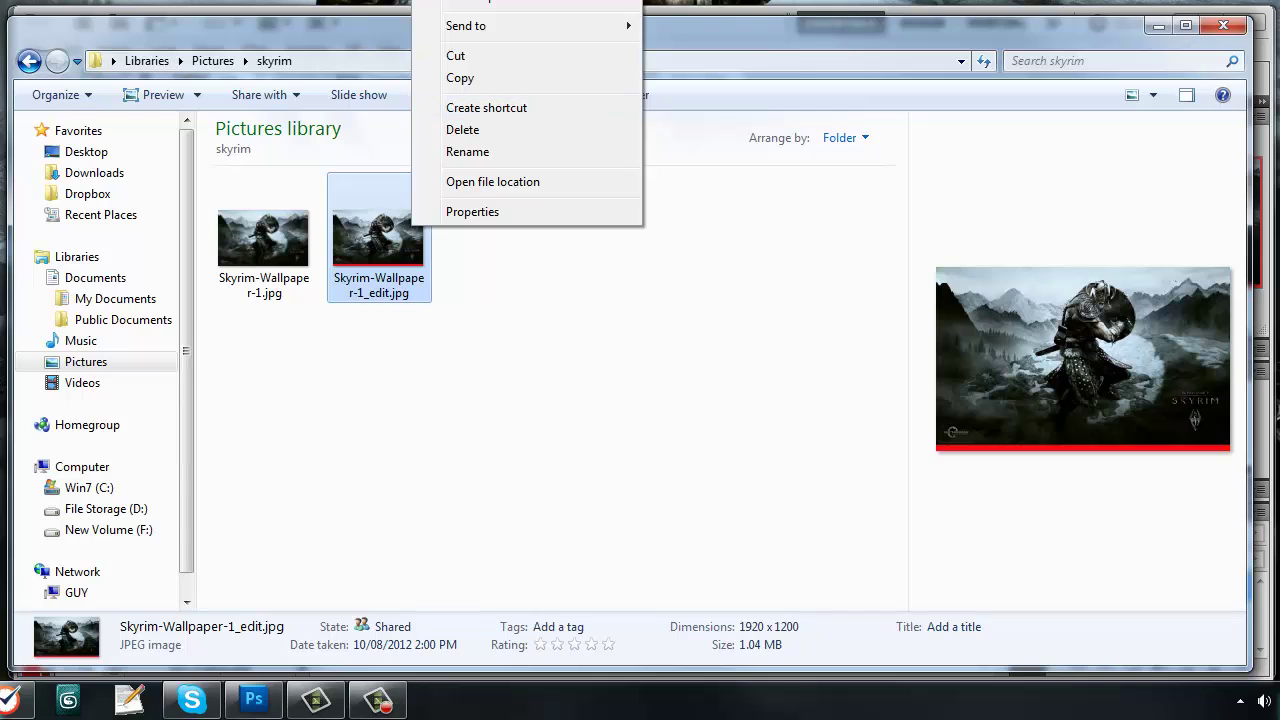
{"action": "key", "text": "Escape"}
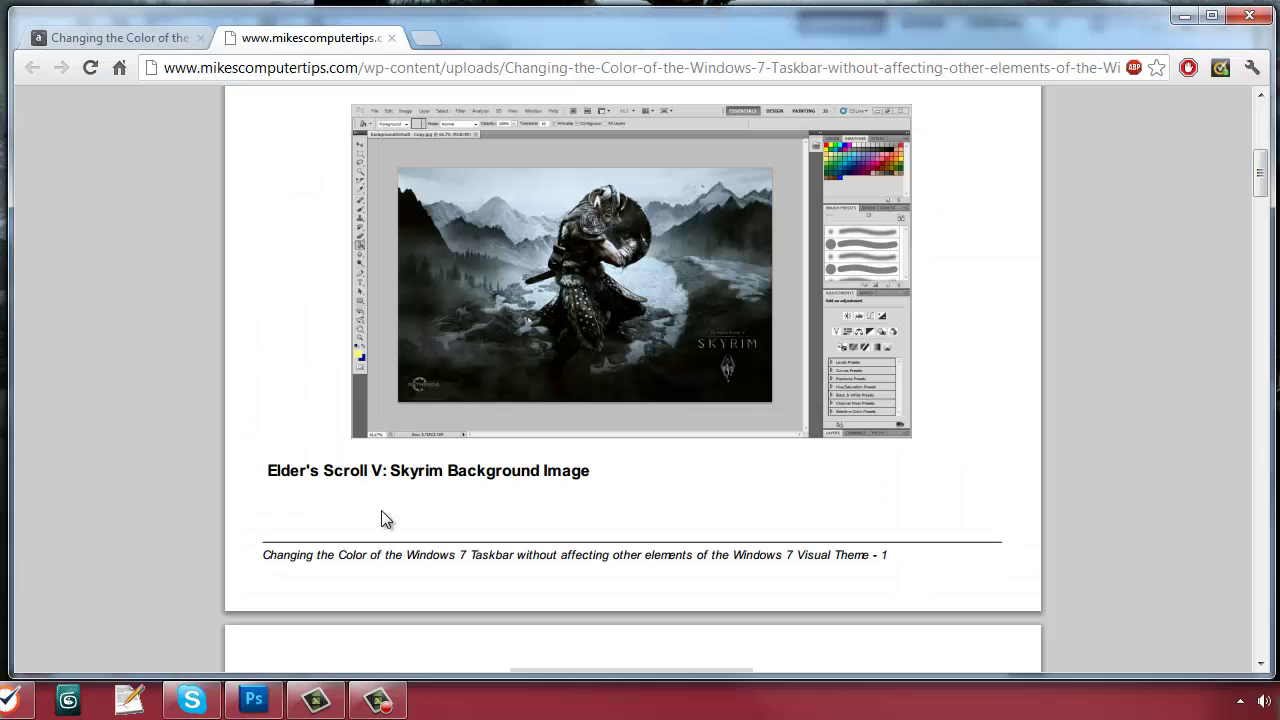
Step: Return to the first tab's taskbar colour article and scroll to its header
{"action": "scroll", "coordinate": [395, 510], "scroll_direction": "up", "scroll_amount": 5}
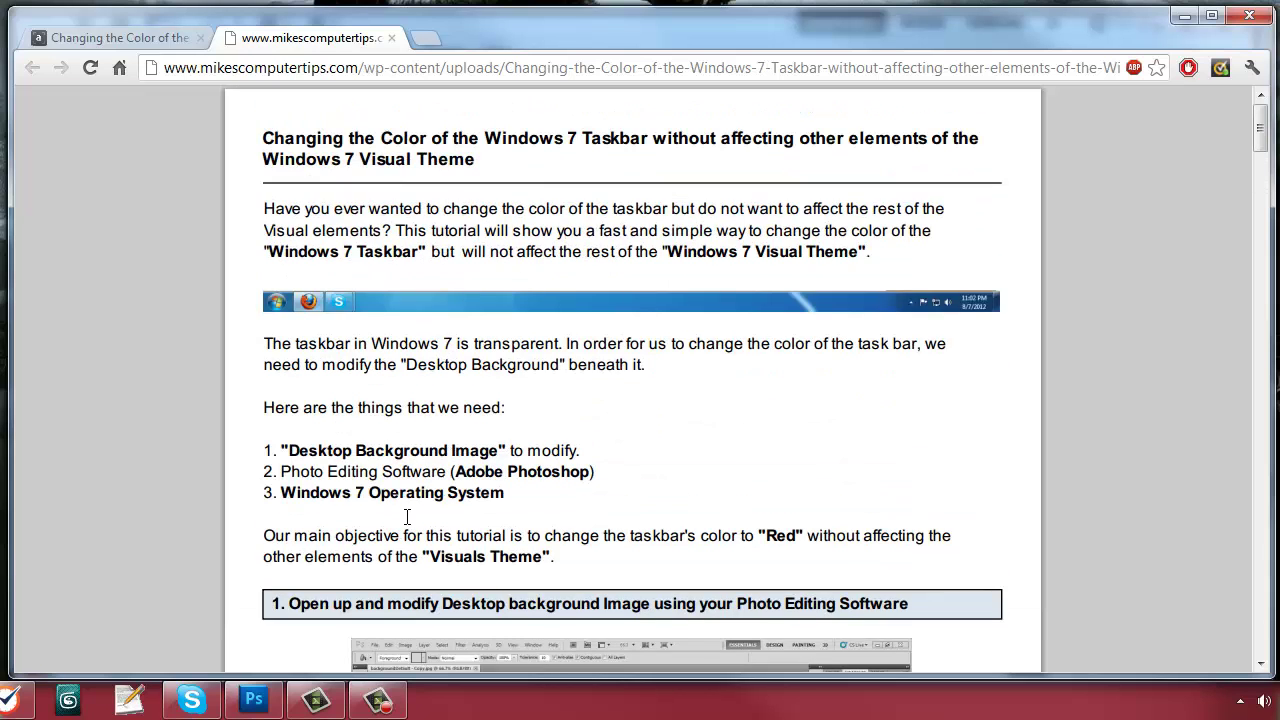
{"action": "left_click", "coordinate": [108, 40]}
{"action": "scroll", "coordinate": [383, 361], "scroll_direction": "up", "scroll_amount": 5}
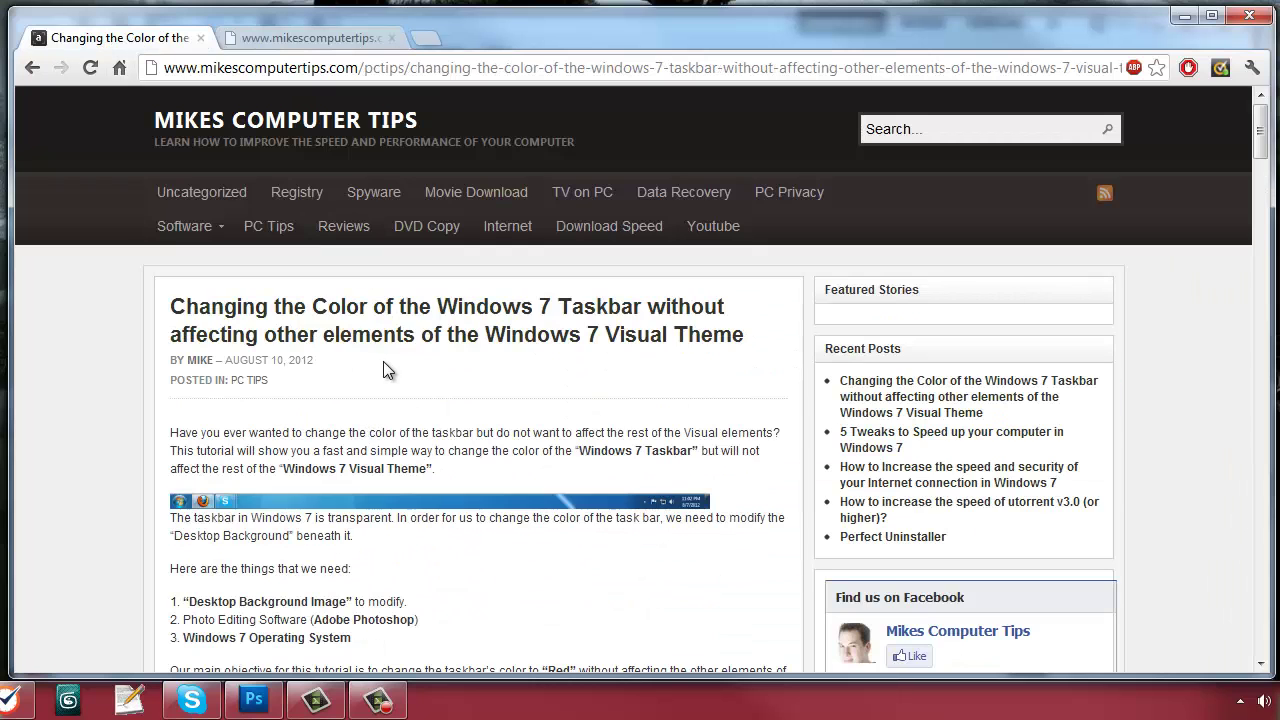